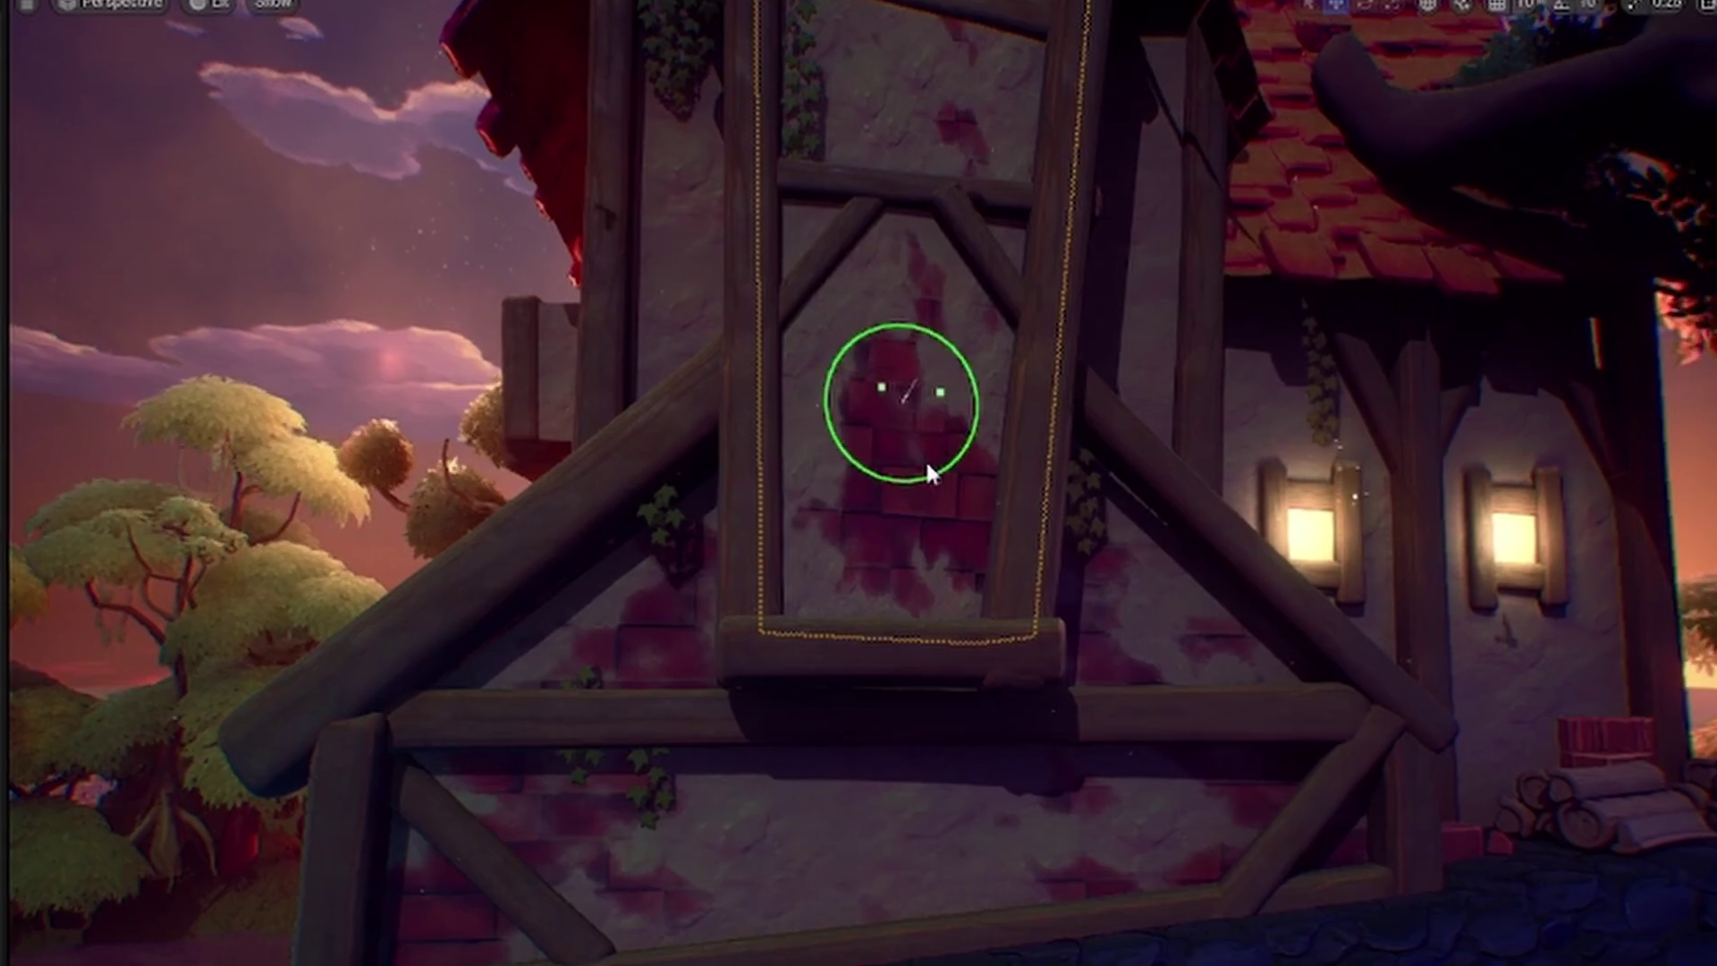
Show the greybox level with cylinder trees, a box house with wheel, a turquoise pond and a mannequin
left_click_drag(927, 472, 900, 387)
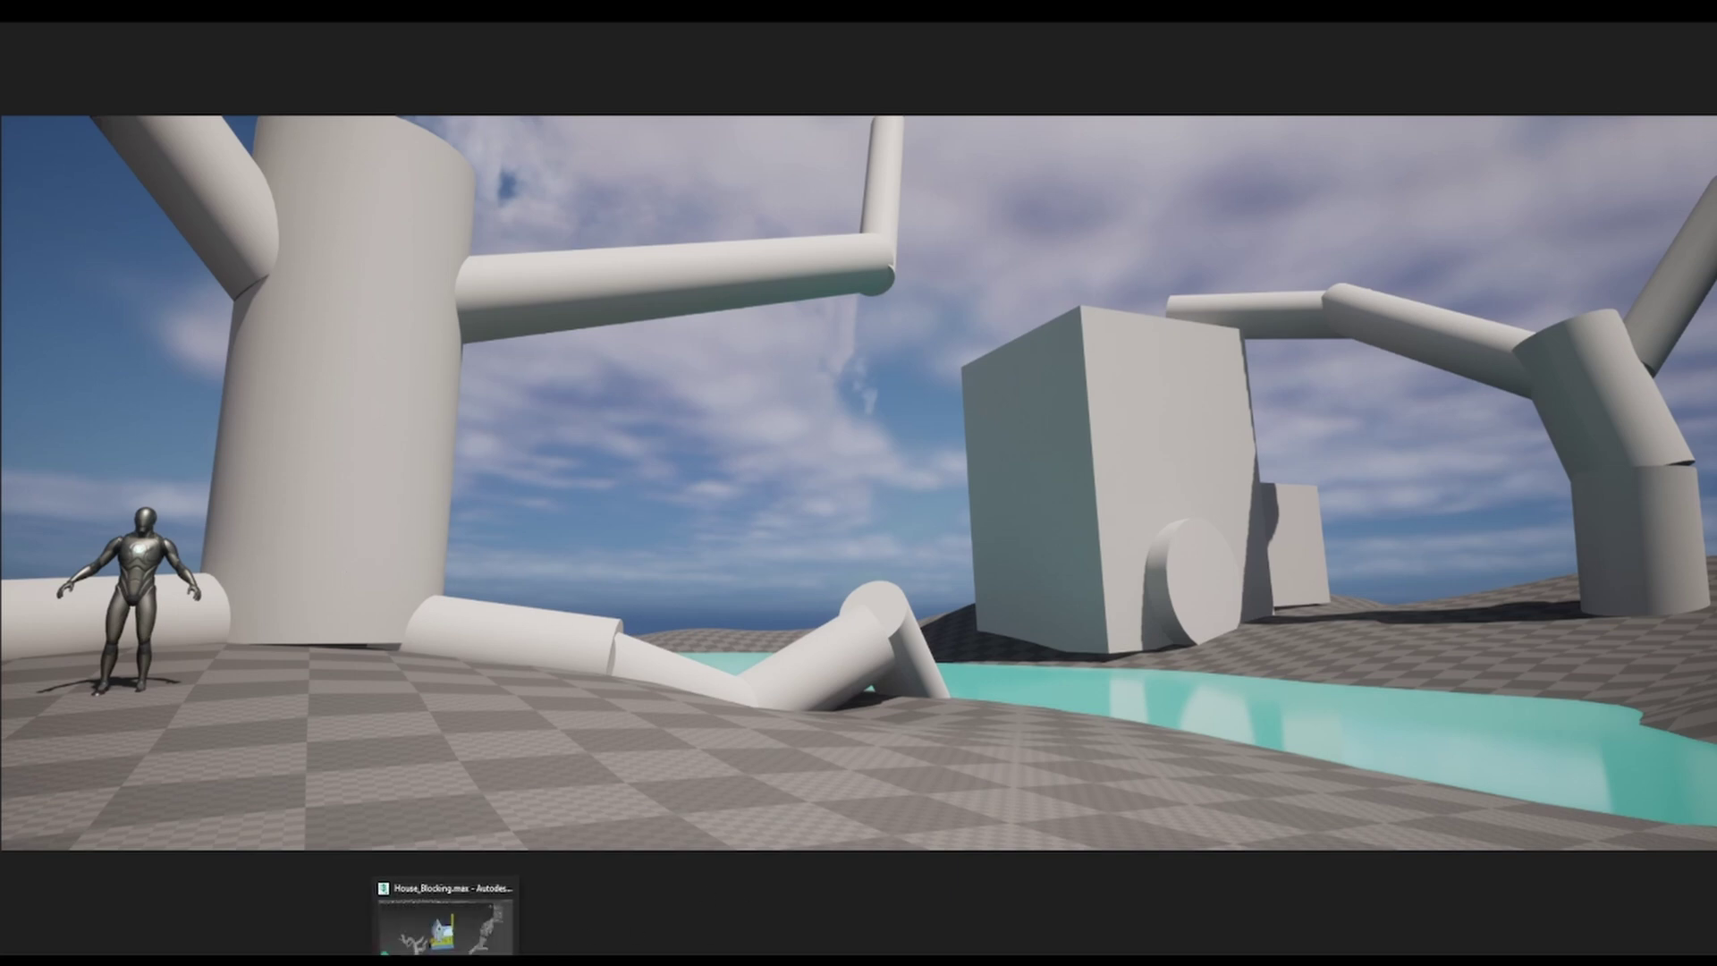
Switch to the 3ds Max house blockout file and pan across the tree pieces and box house
left_click(445, 914)
scroll(702, 638, "down", 5)
middle_click_drag(536, 626, 1243, 626)
scroll(764, 633, "up", 5)
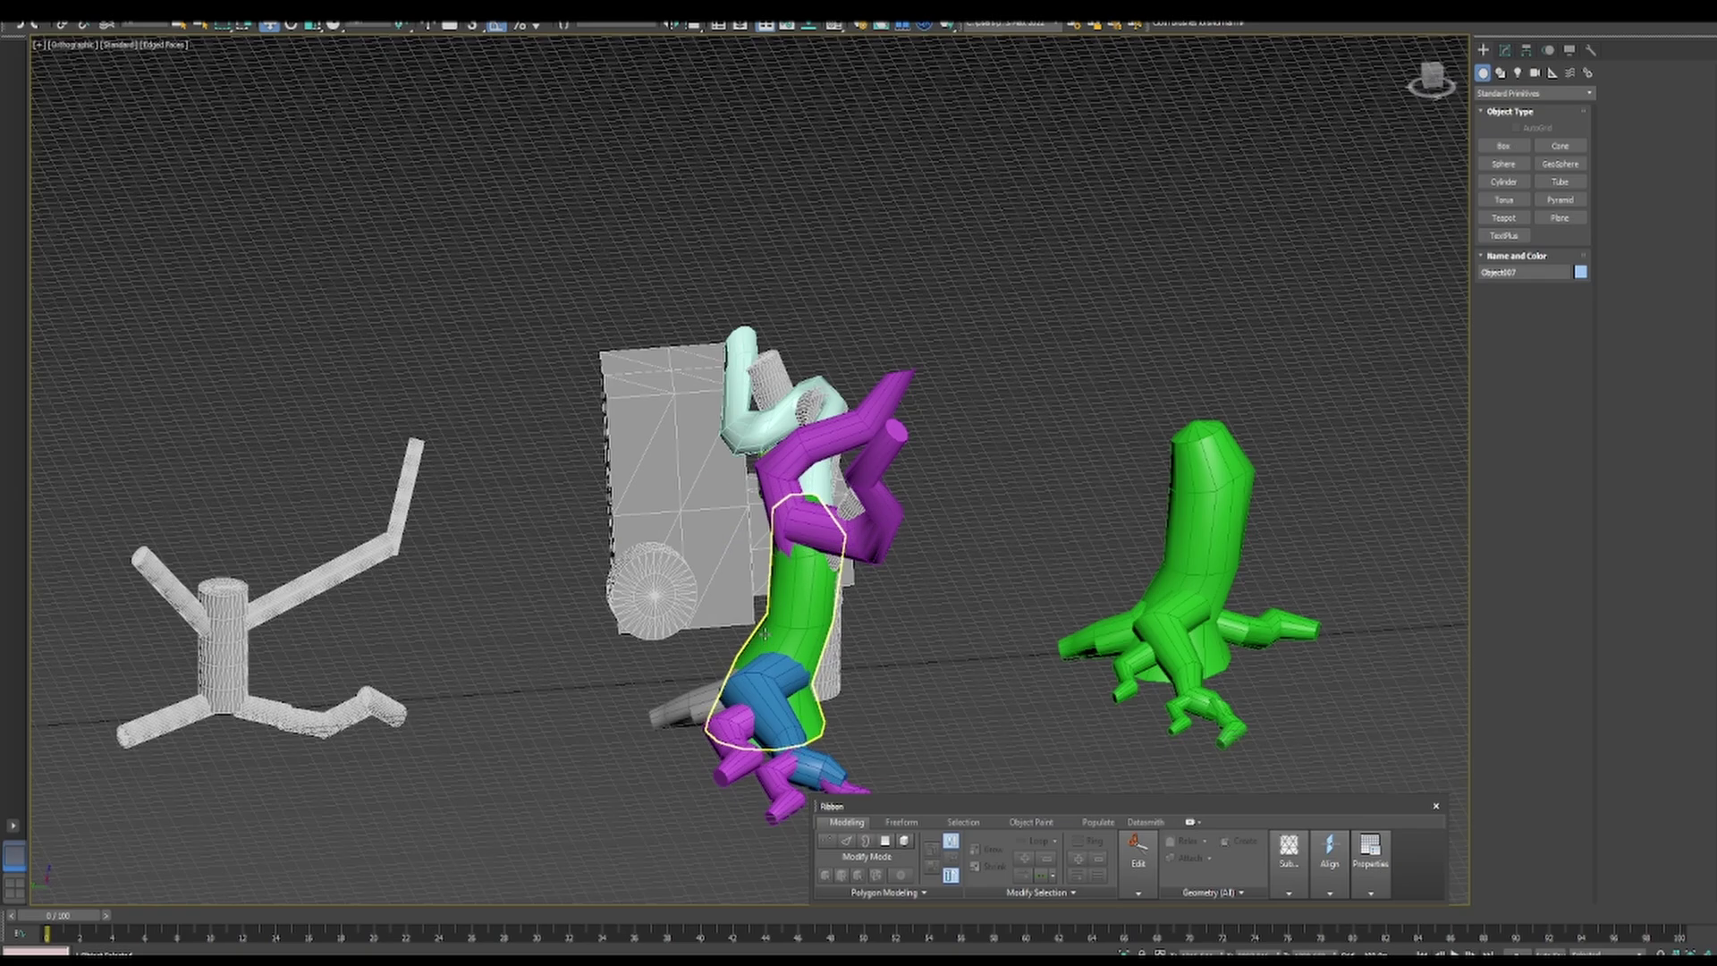
scroll(765, 633, "up", 3)
scroll(849, 492, "down", 4)
Isolate the box house with Hide Unselected, inspect it, then Unhide All objects
left_click(936, 364)
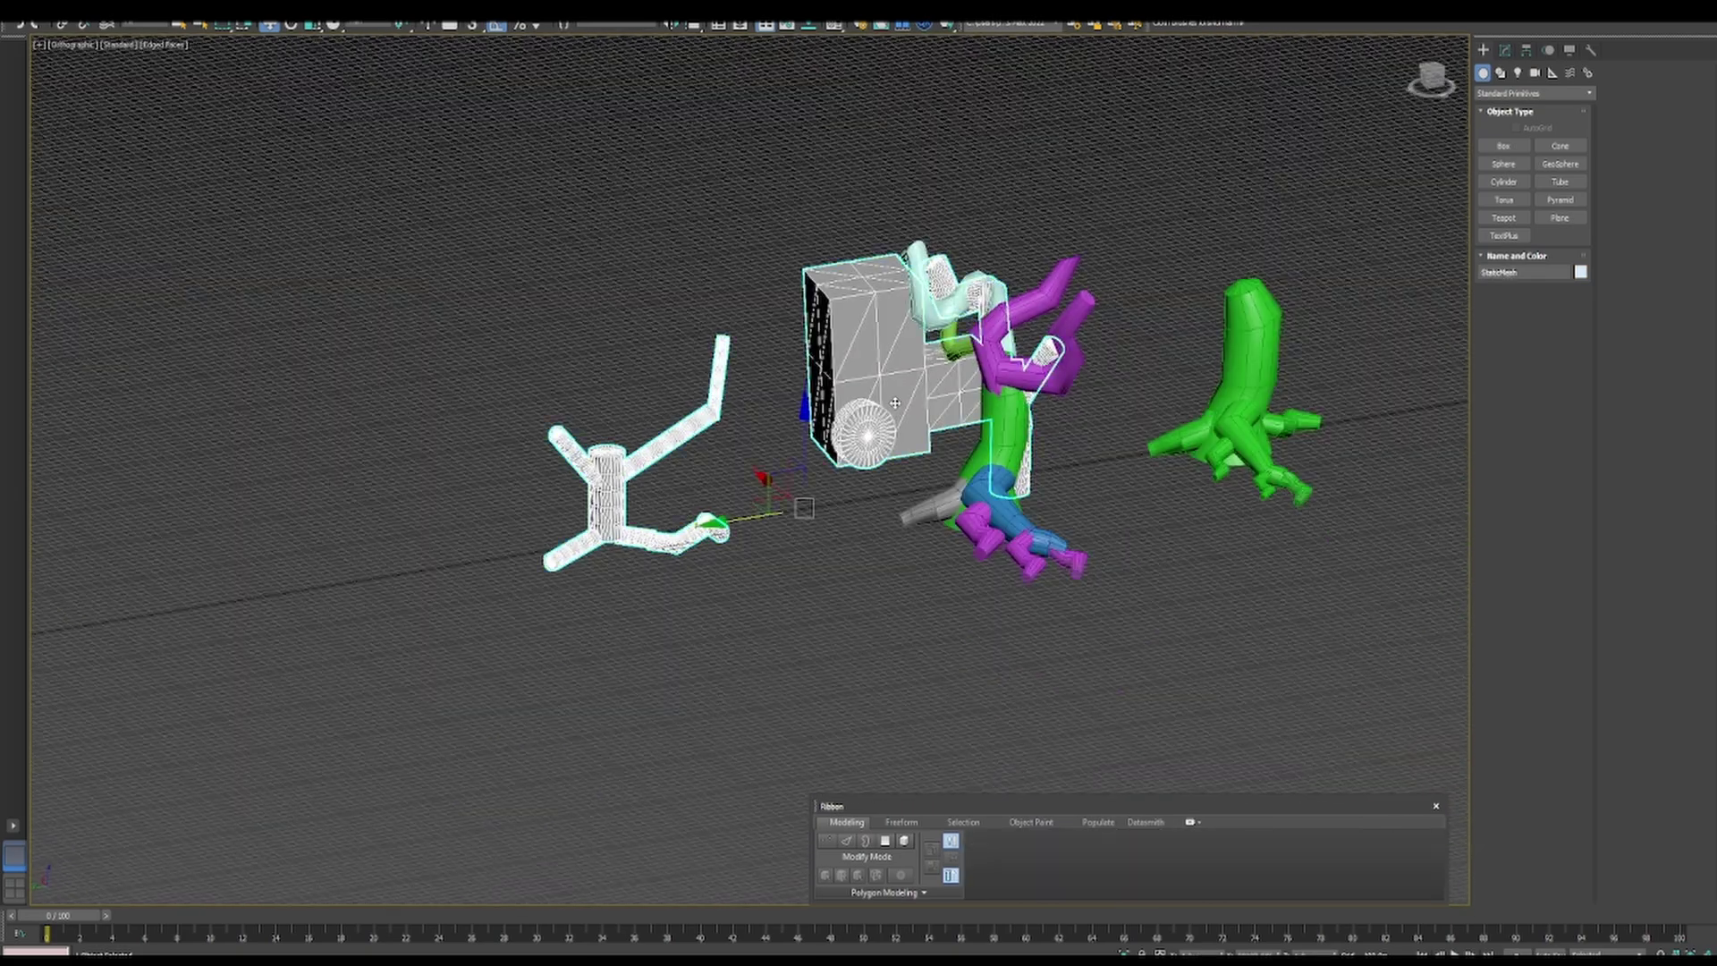
right_click(969, 427)
left_click(1031, 363)
middle_click_drag(1037, 375, 1087, 444, "alt")
right_click(1087, 445)
left_click(1150, 372)
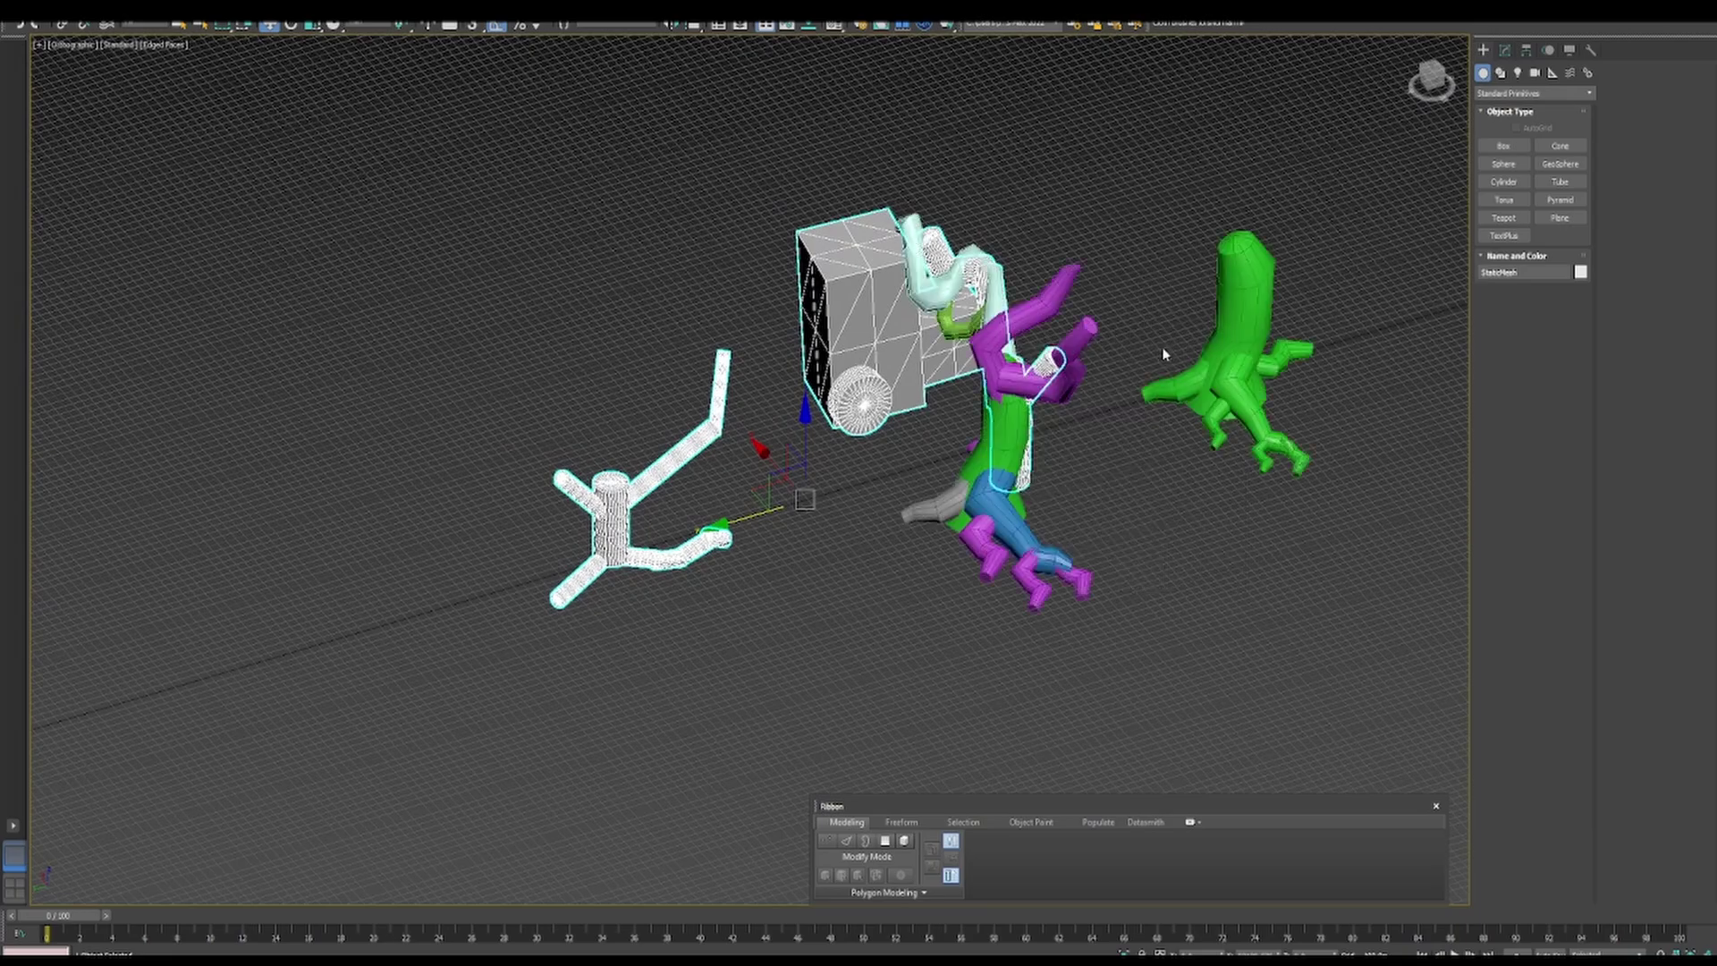
scroll(627, 539, "down", 5)
scroll(1065, 337, "up", 4)
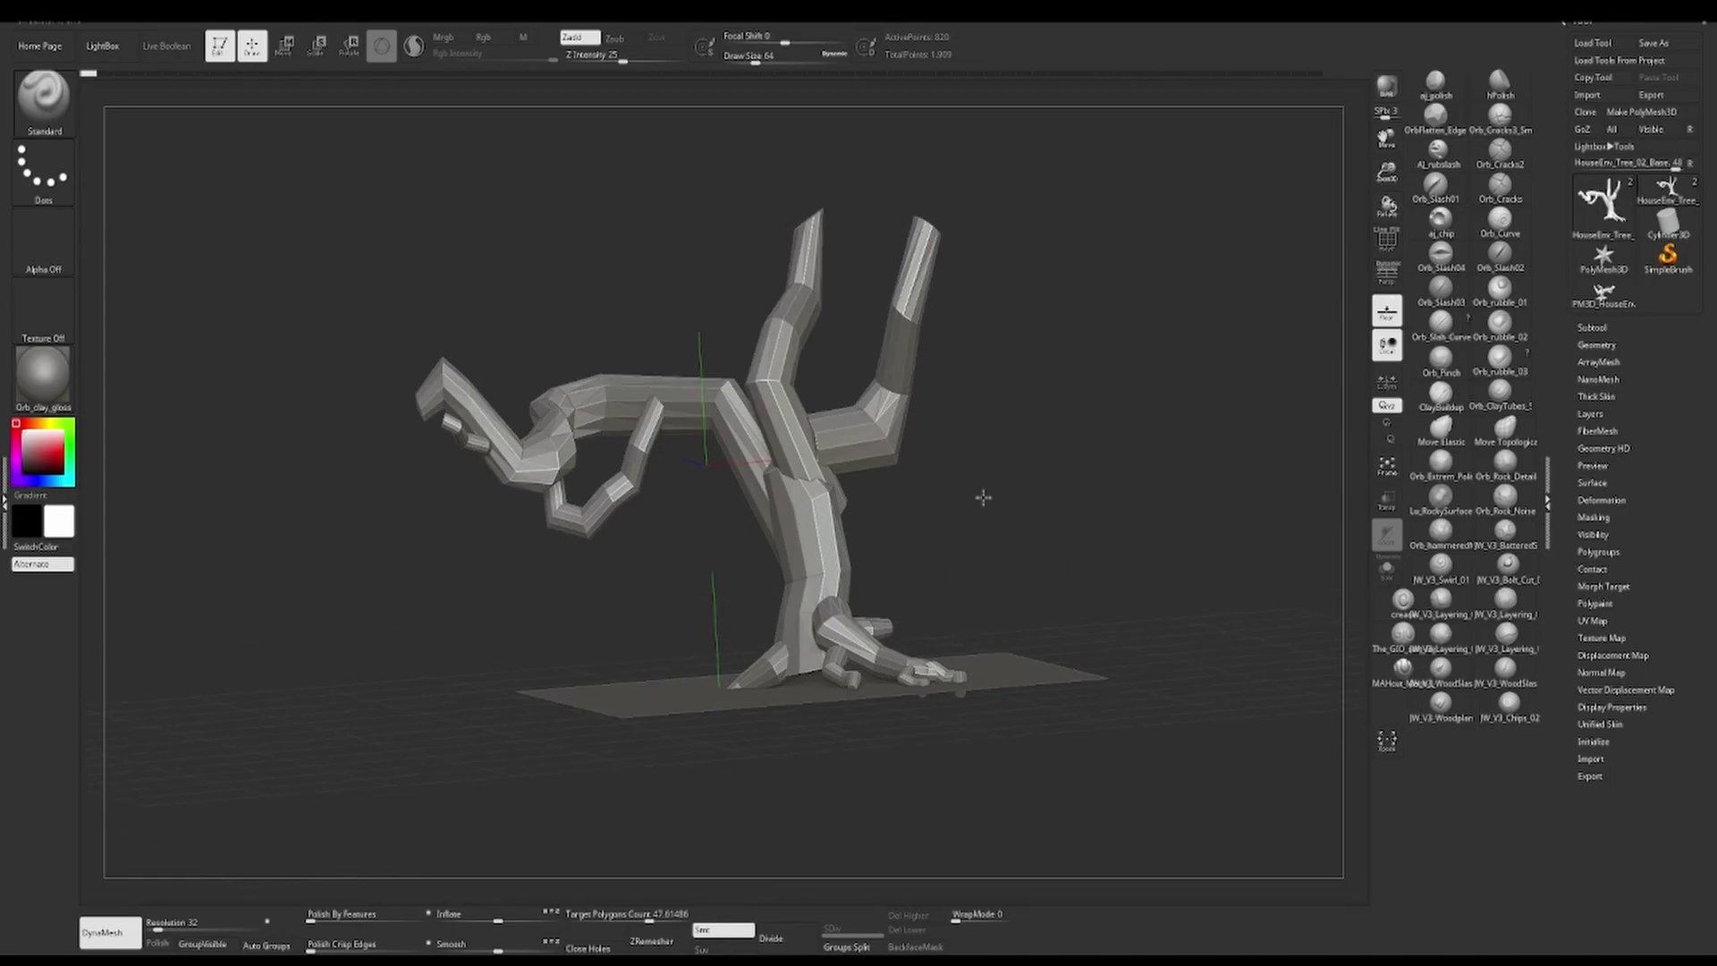
Scroll the ZBrush website down to the What's New section with the dragon artwork
left_click_drag(981, 494, 850, 626)
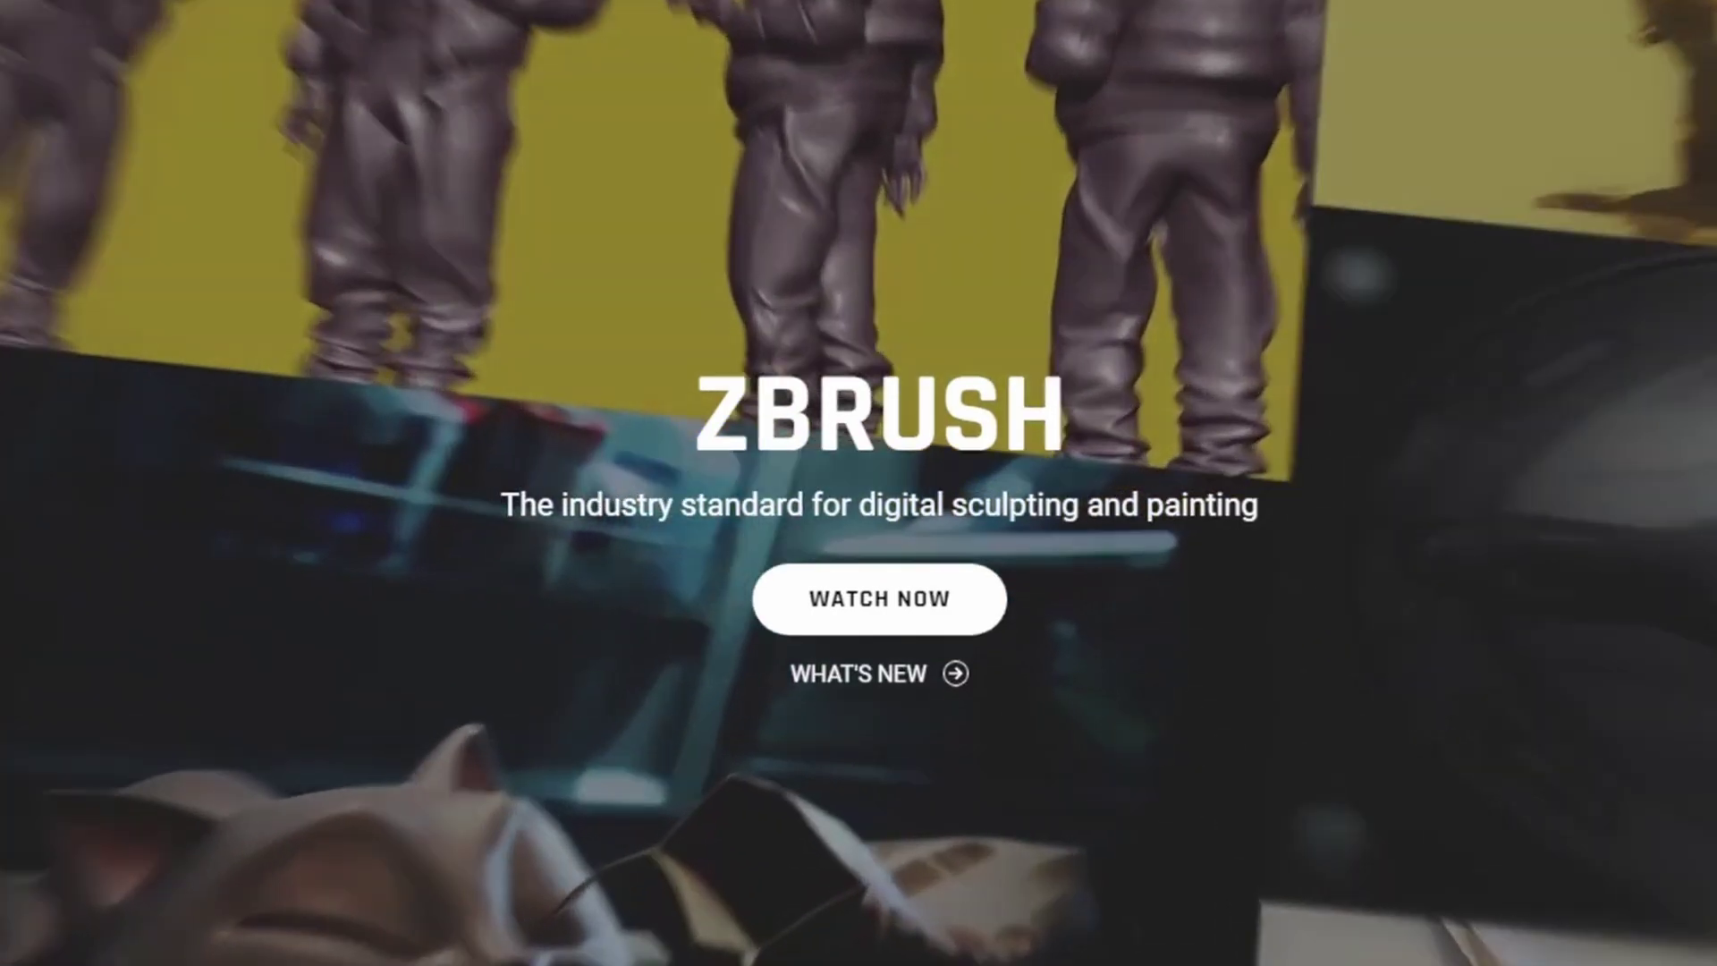
scroll(859, 483, "down", 10)
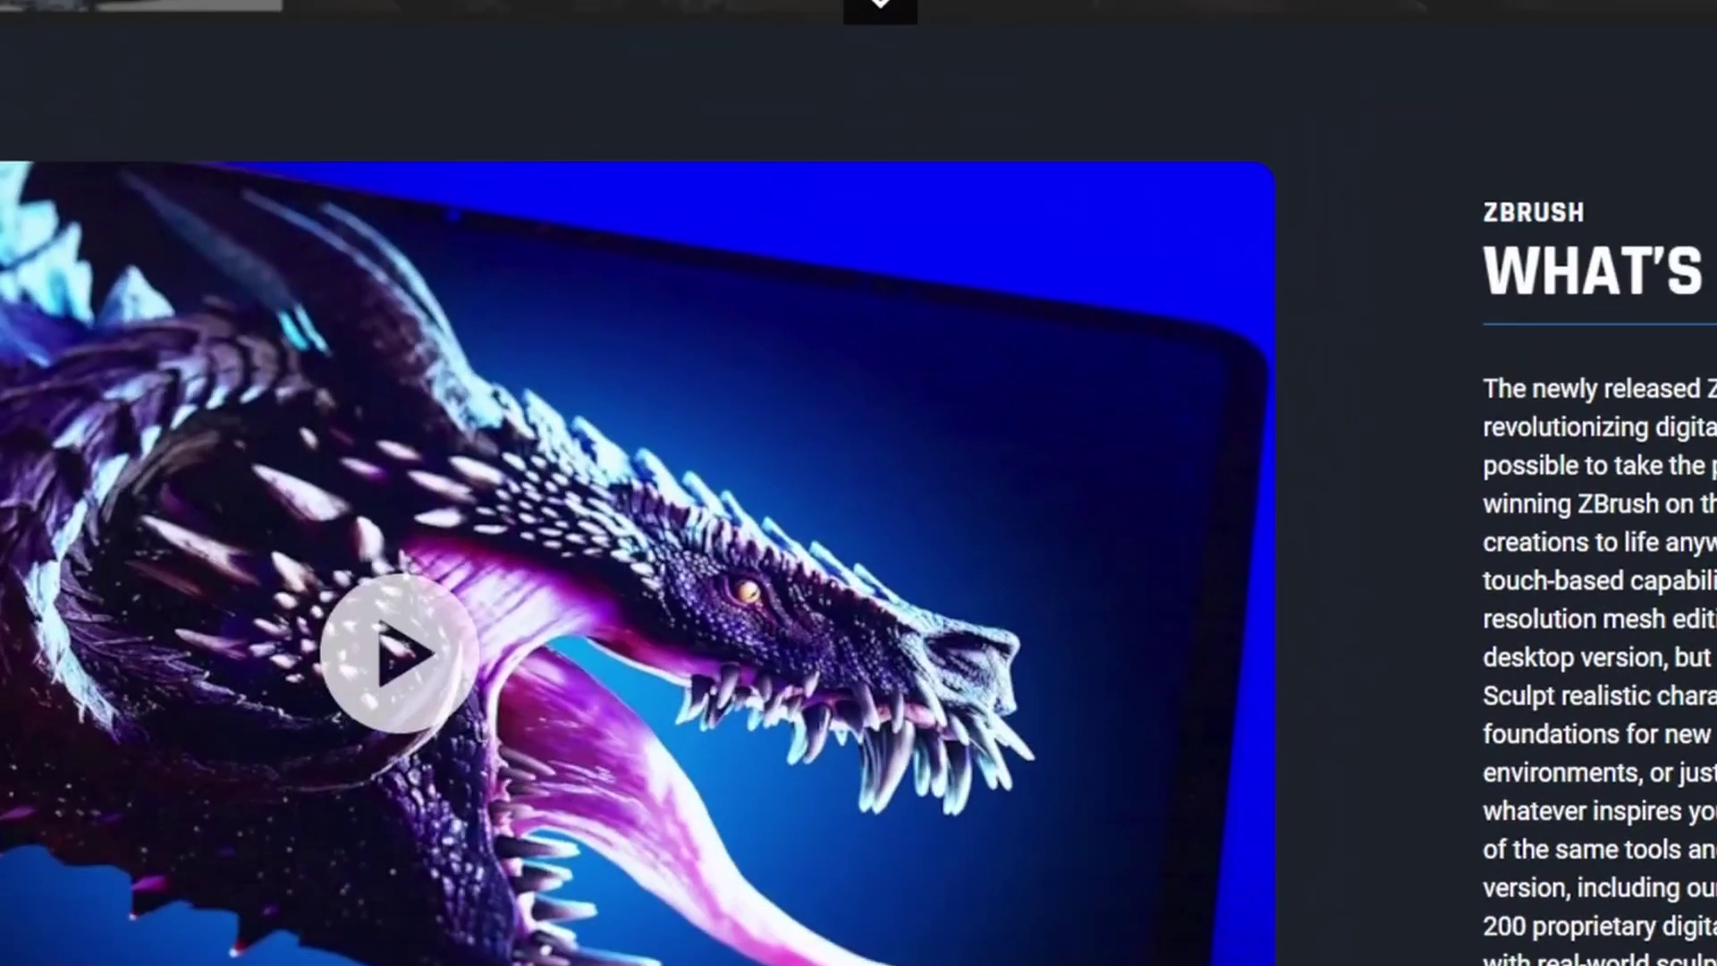
scroll(858, 483, "down", 5)
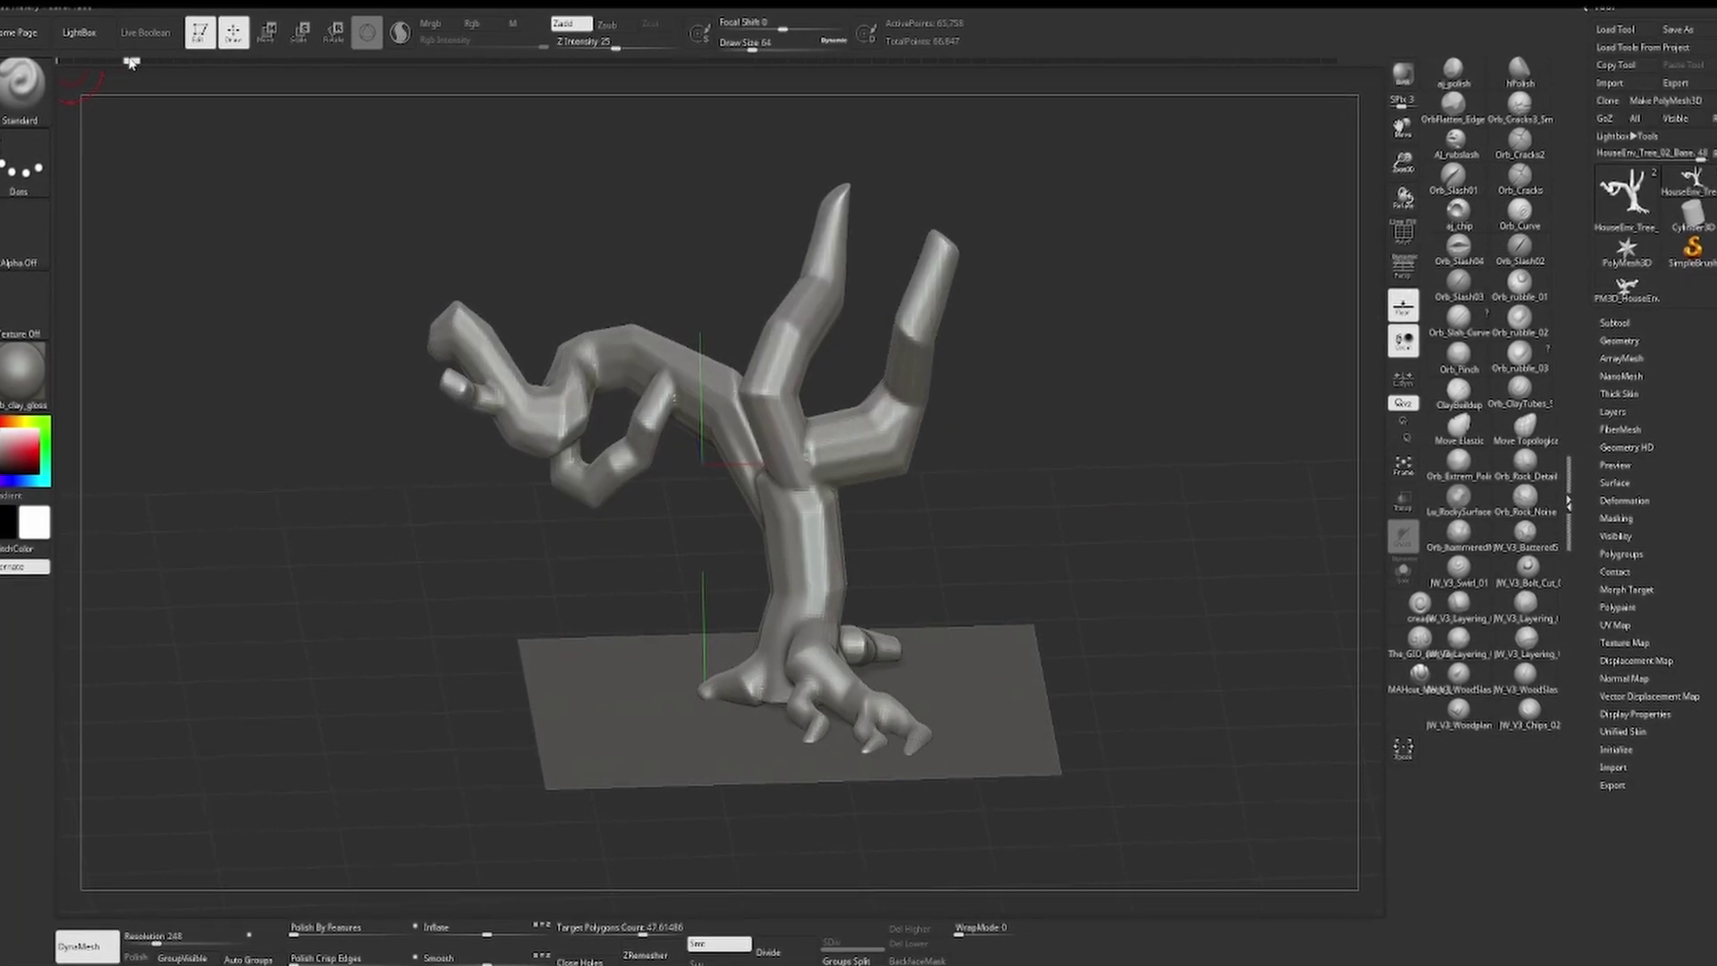
Orbit the tree to check the flowing twisted trunks, roots and carved wood-grain detail
left_click_drag(1043, 421, 1078, 457)
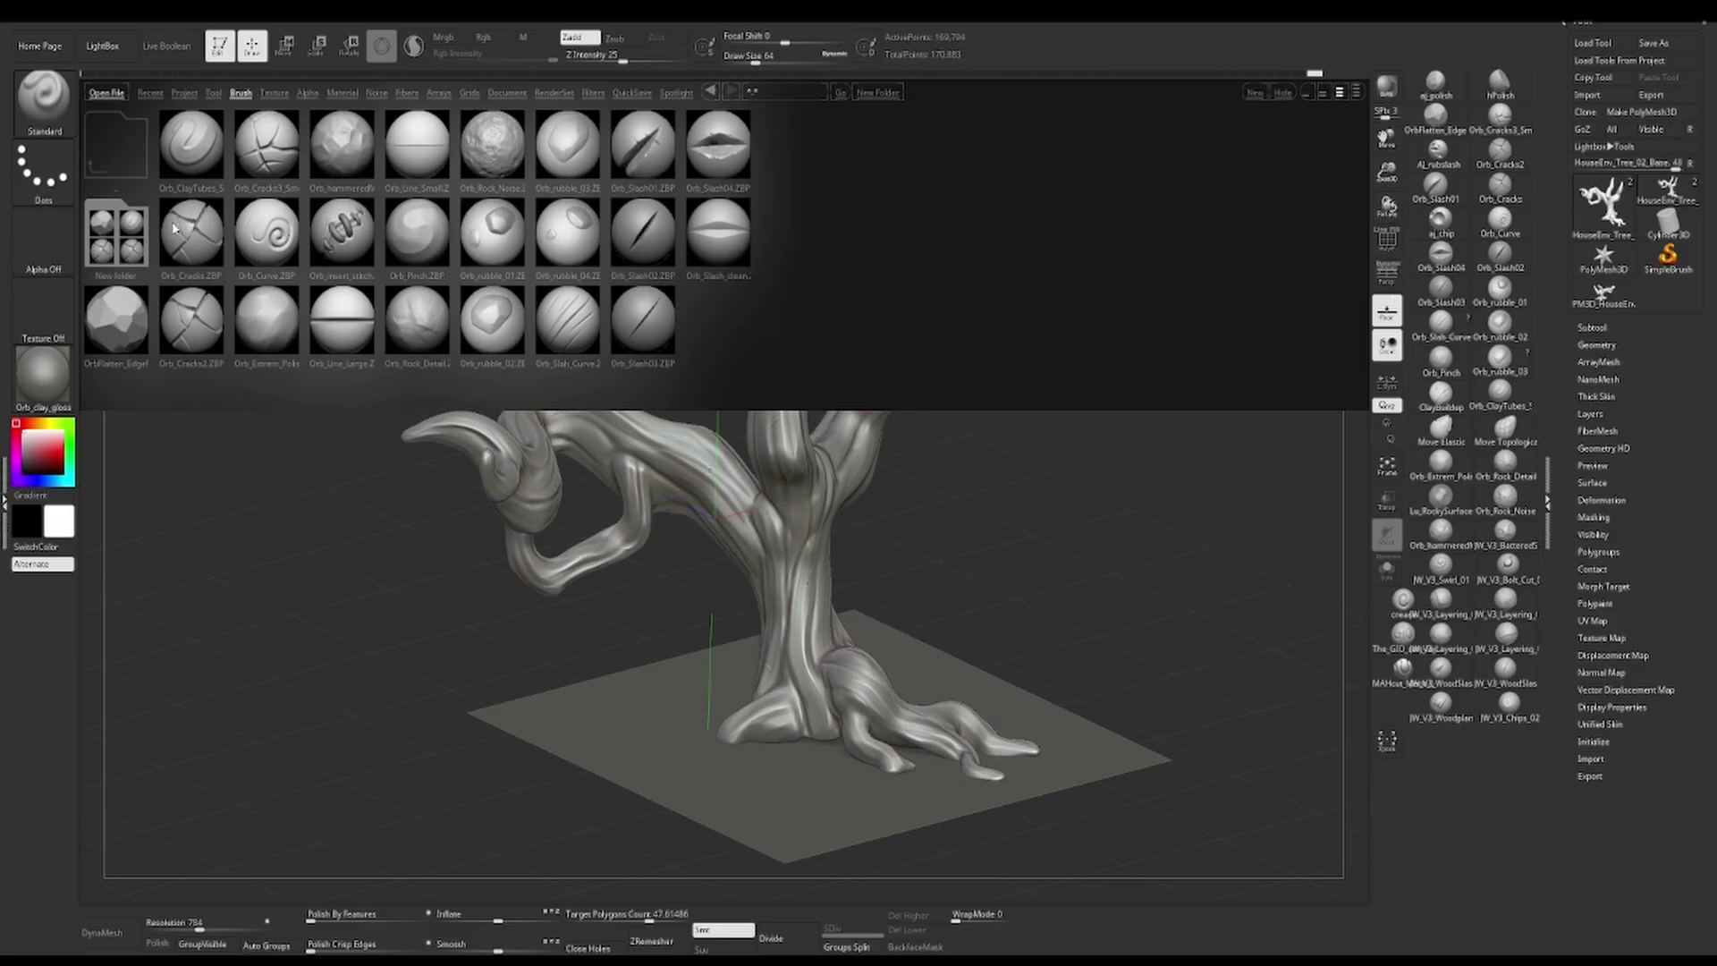
Load the DynaMesh_Sphere_128 project from LightBox, answering No to saving the current tree
left_click(273, 92)
left_click(192, 93)
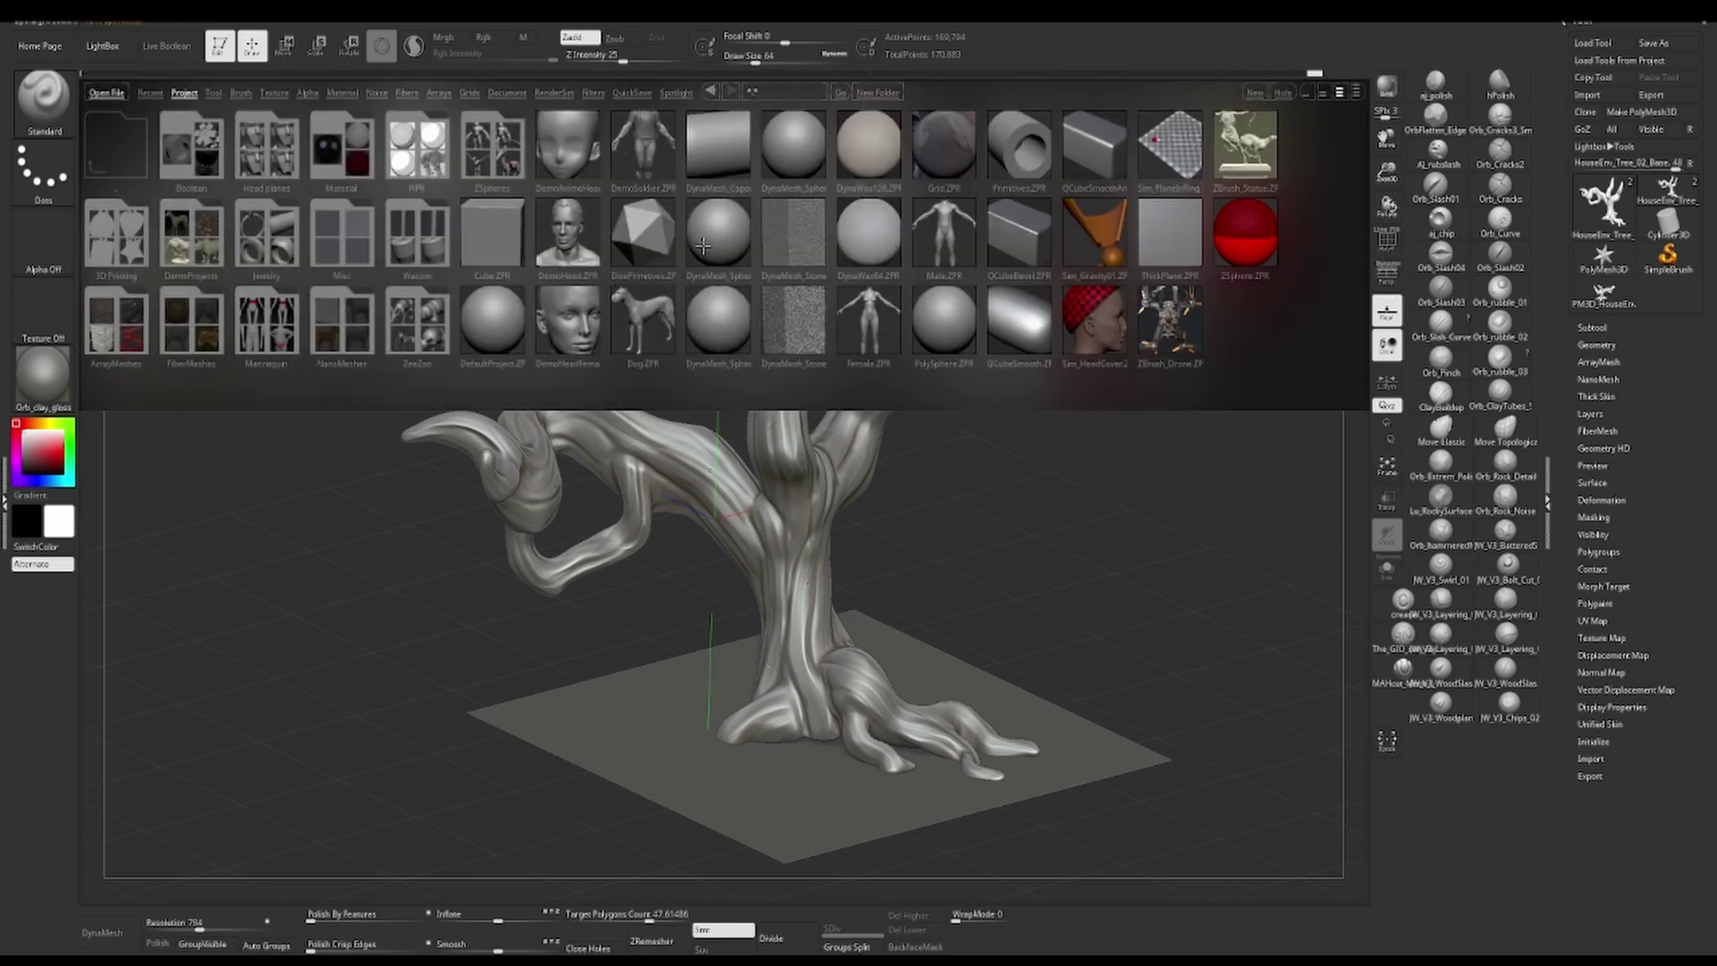
double_click(704, 248)
left_click(909, 539)
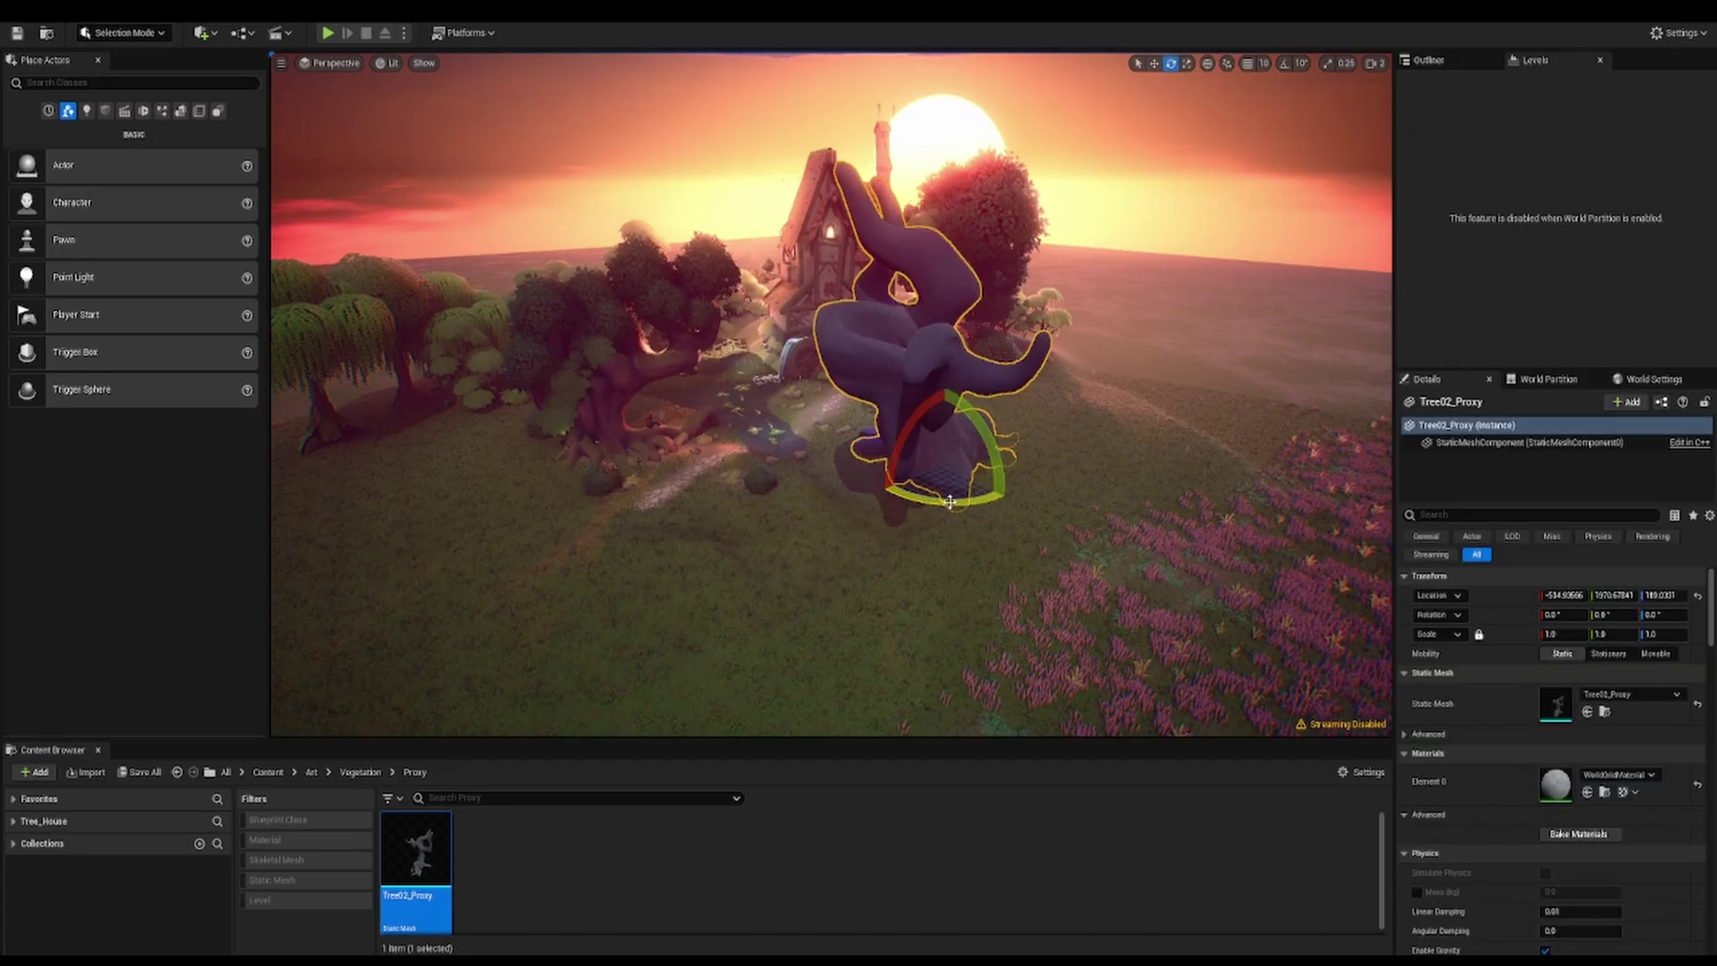
Rotate Tree02_Proxy to about -220 degrees Z and check it in game view
left_click_drag(950, 501, 1005, 452)
mouse_move(899, 476)
left_mouse_down("alt")
mouse_move(823, 488)
mouse_move(907, 486)
left_mouse_up("alt")
key("g")
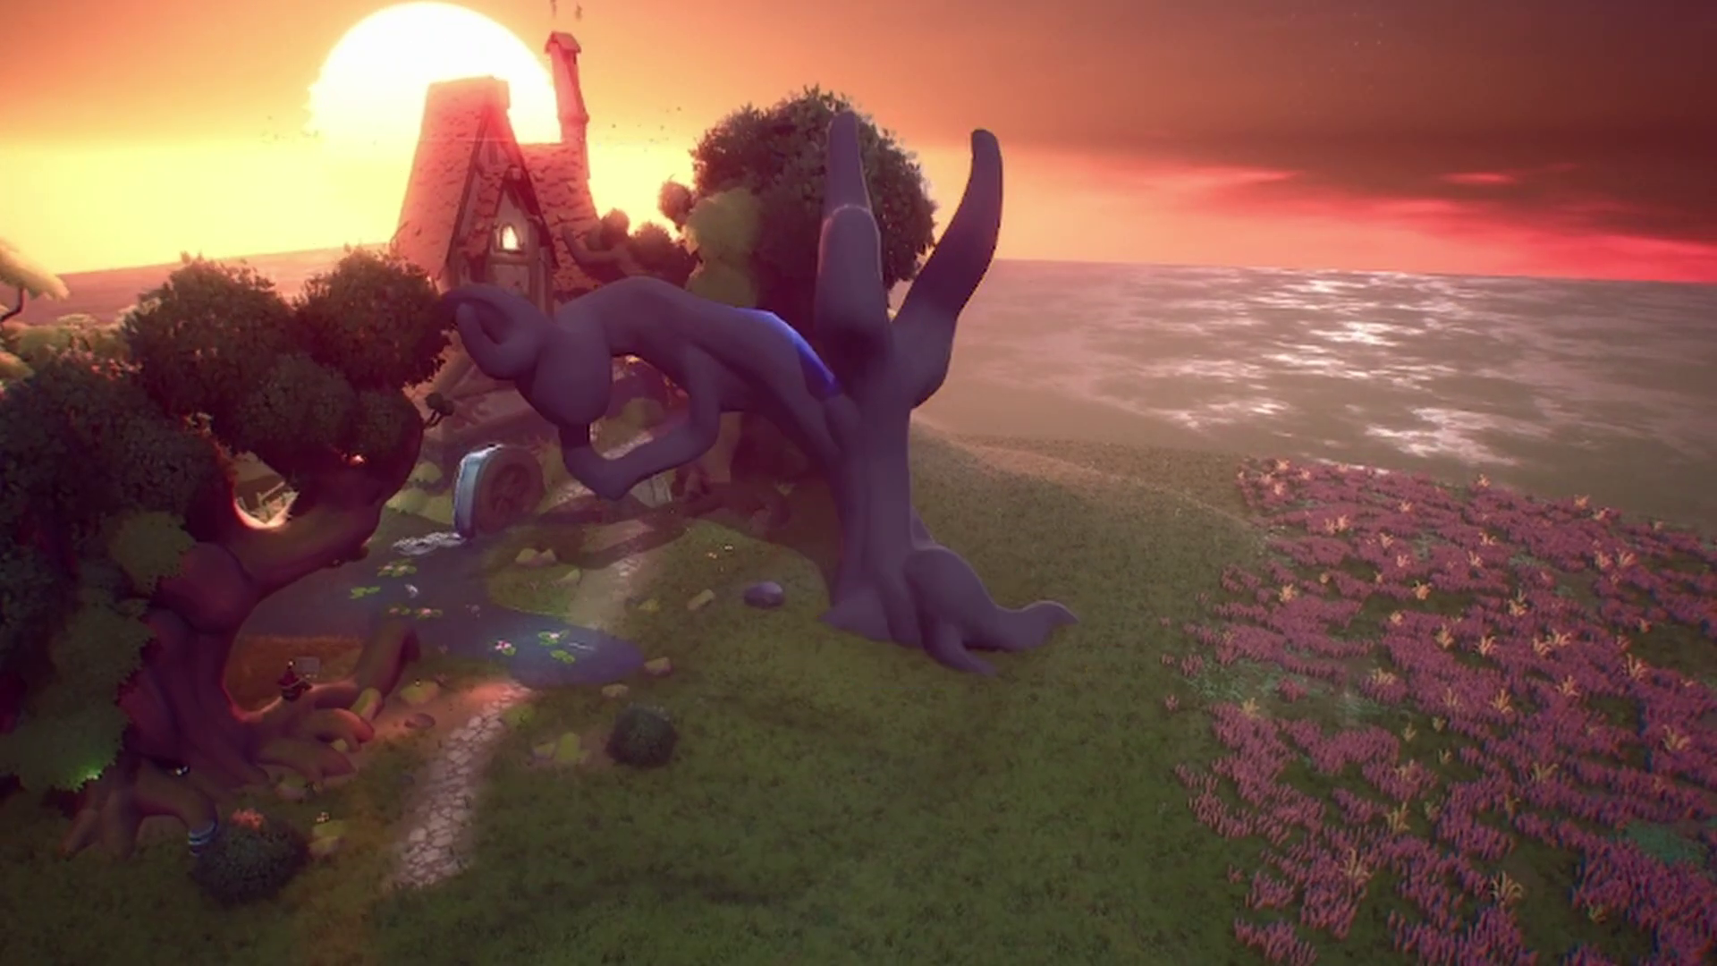
left_click_drag(975, 623, 867, 643, "alt")
key("g")
key("w")
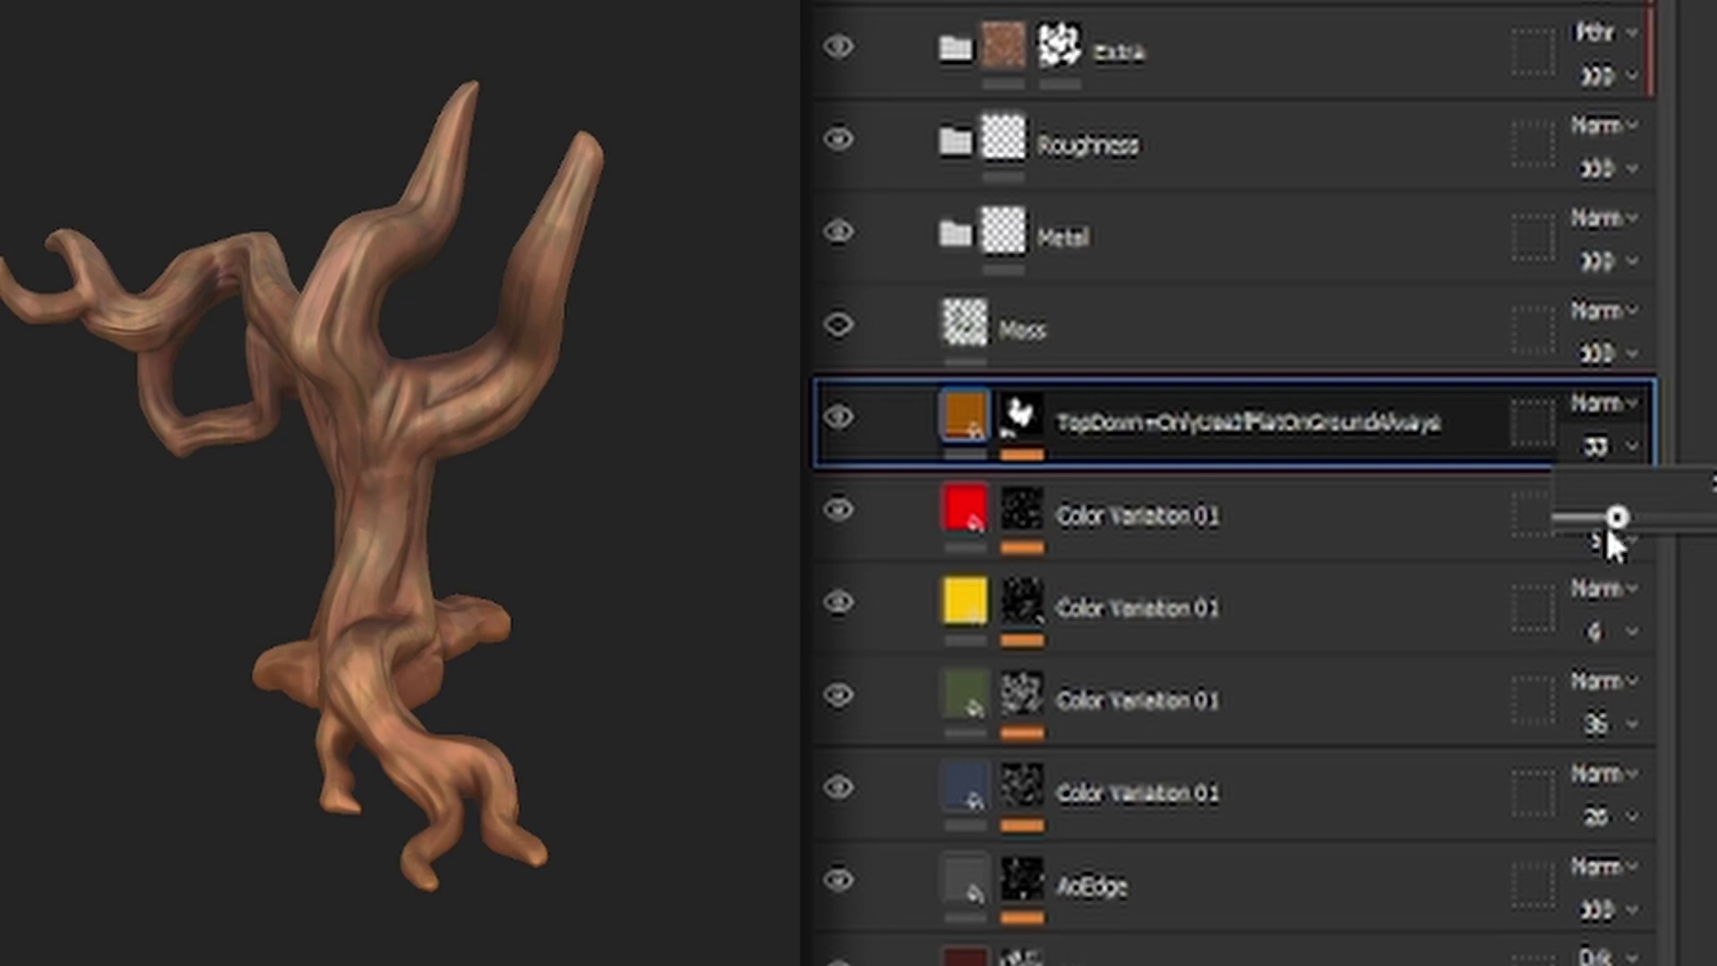
Raise the red, yellow and green Color Variation layer opacities, green to 69
left_click_drag(1618, 529, 1617, 530)
left_click_drag(1592, 608, 1688, 615)
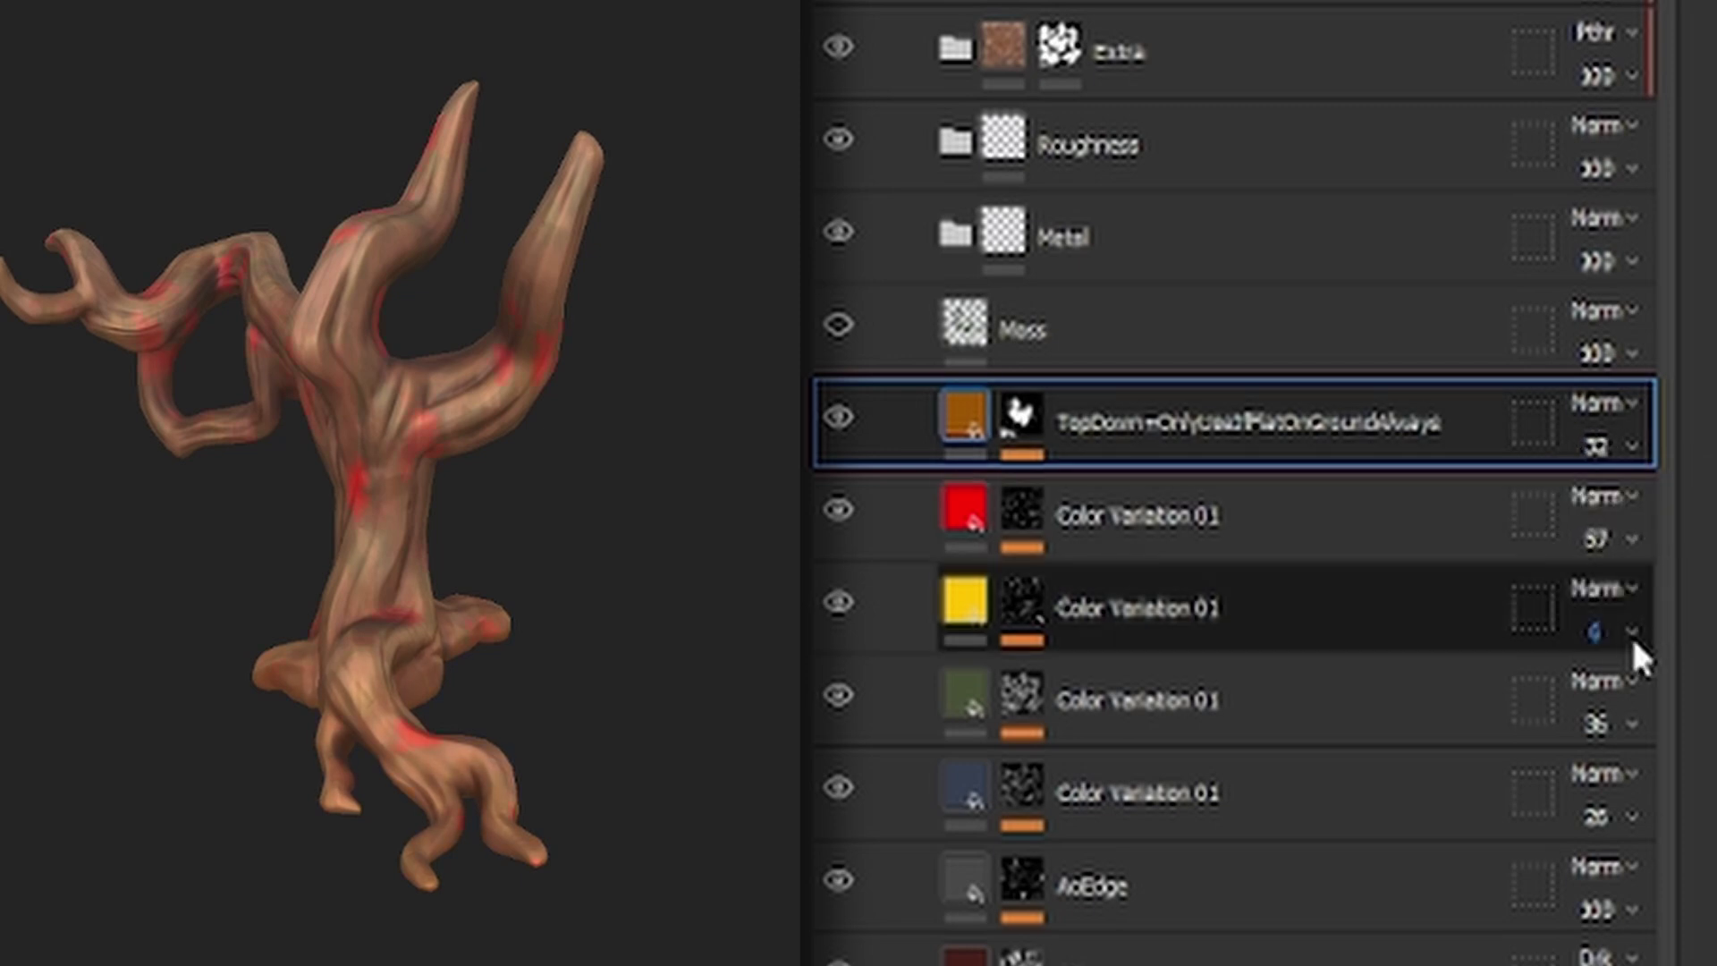
left_click(1602, 680)
left_click(1574, 680)
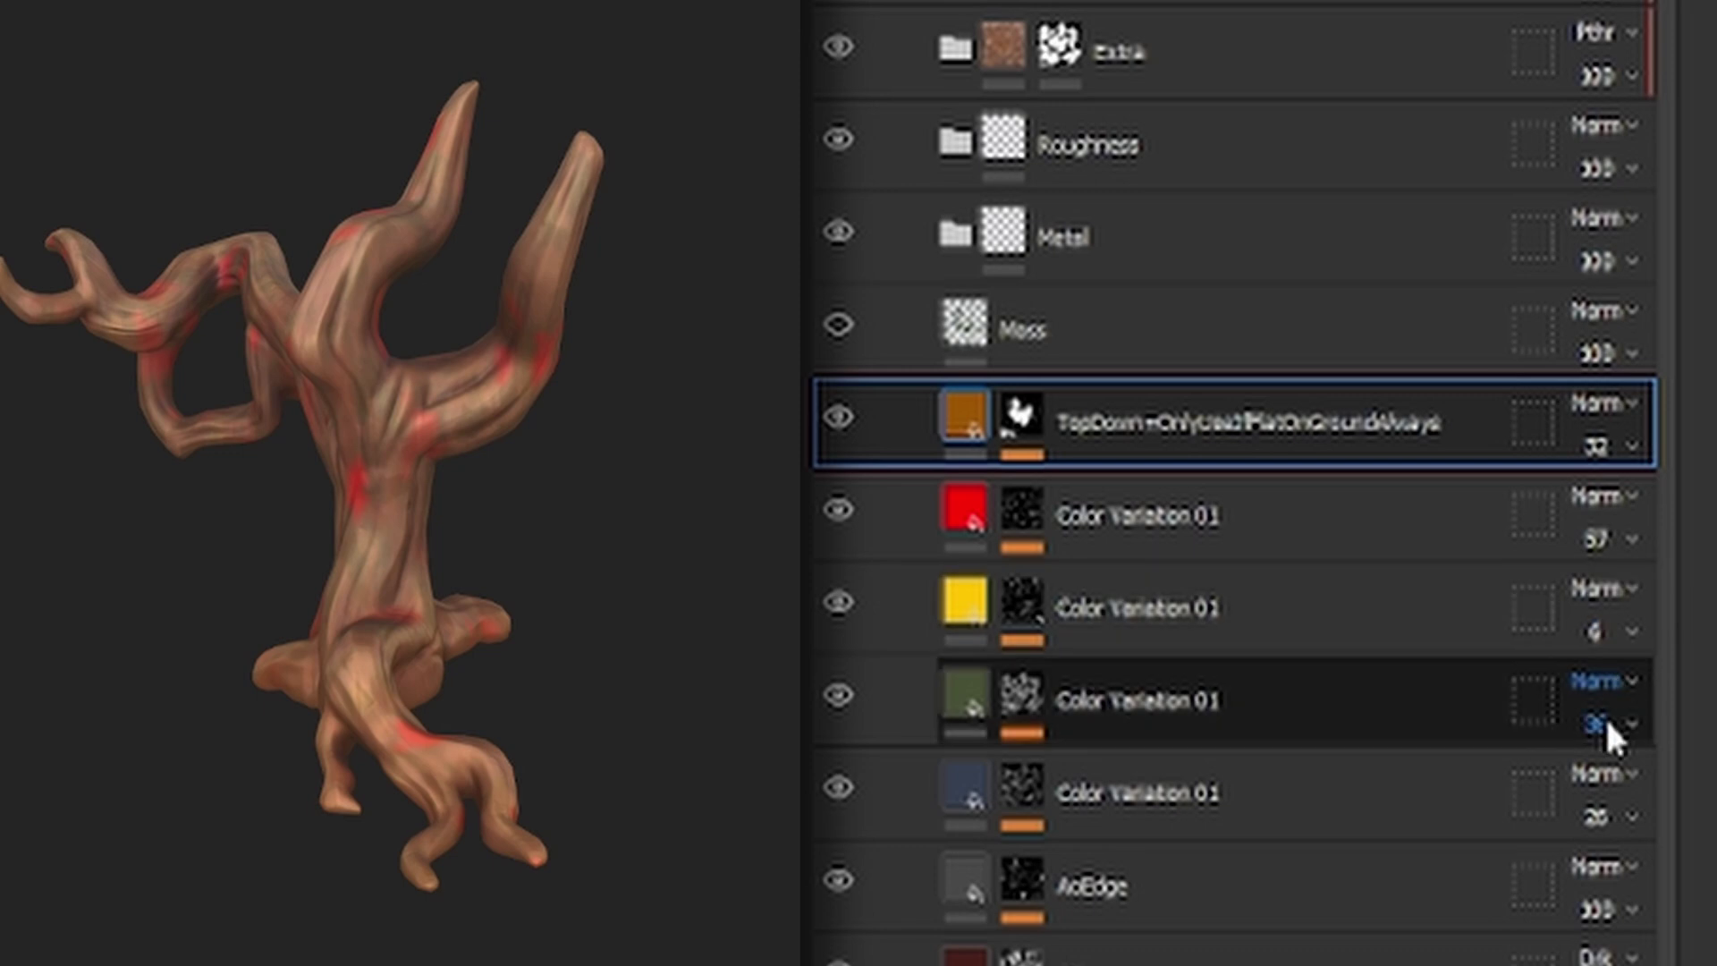
left_click_drag(1624, 787, 1668, 786)
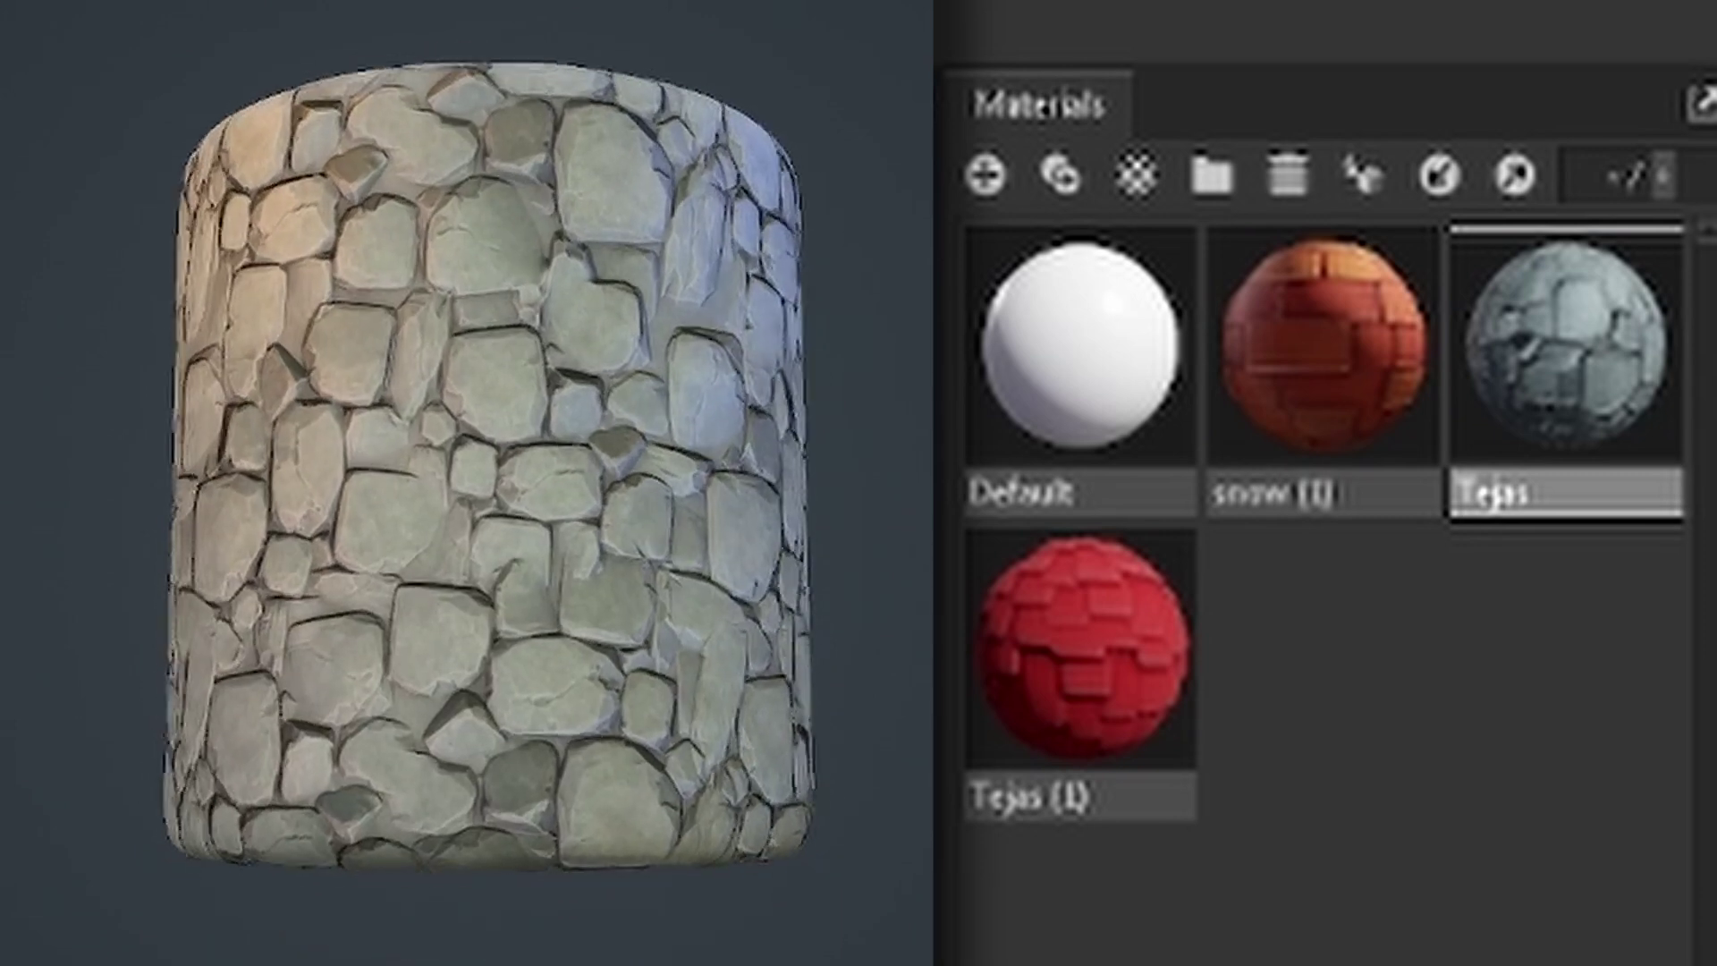
Apply the red Tejas (1) tile material to the cylinder and set its X Amount to 15
left_click_drag(1360, 403, 769, 407)
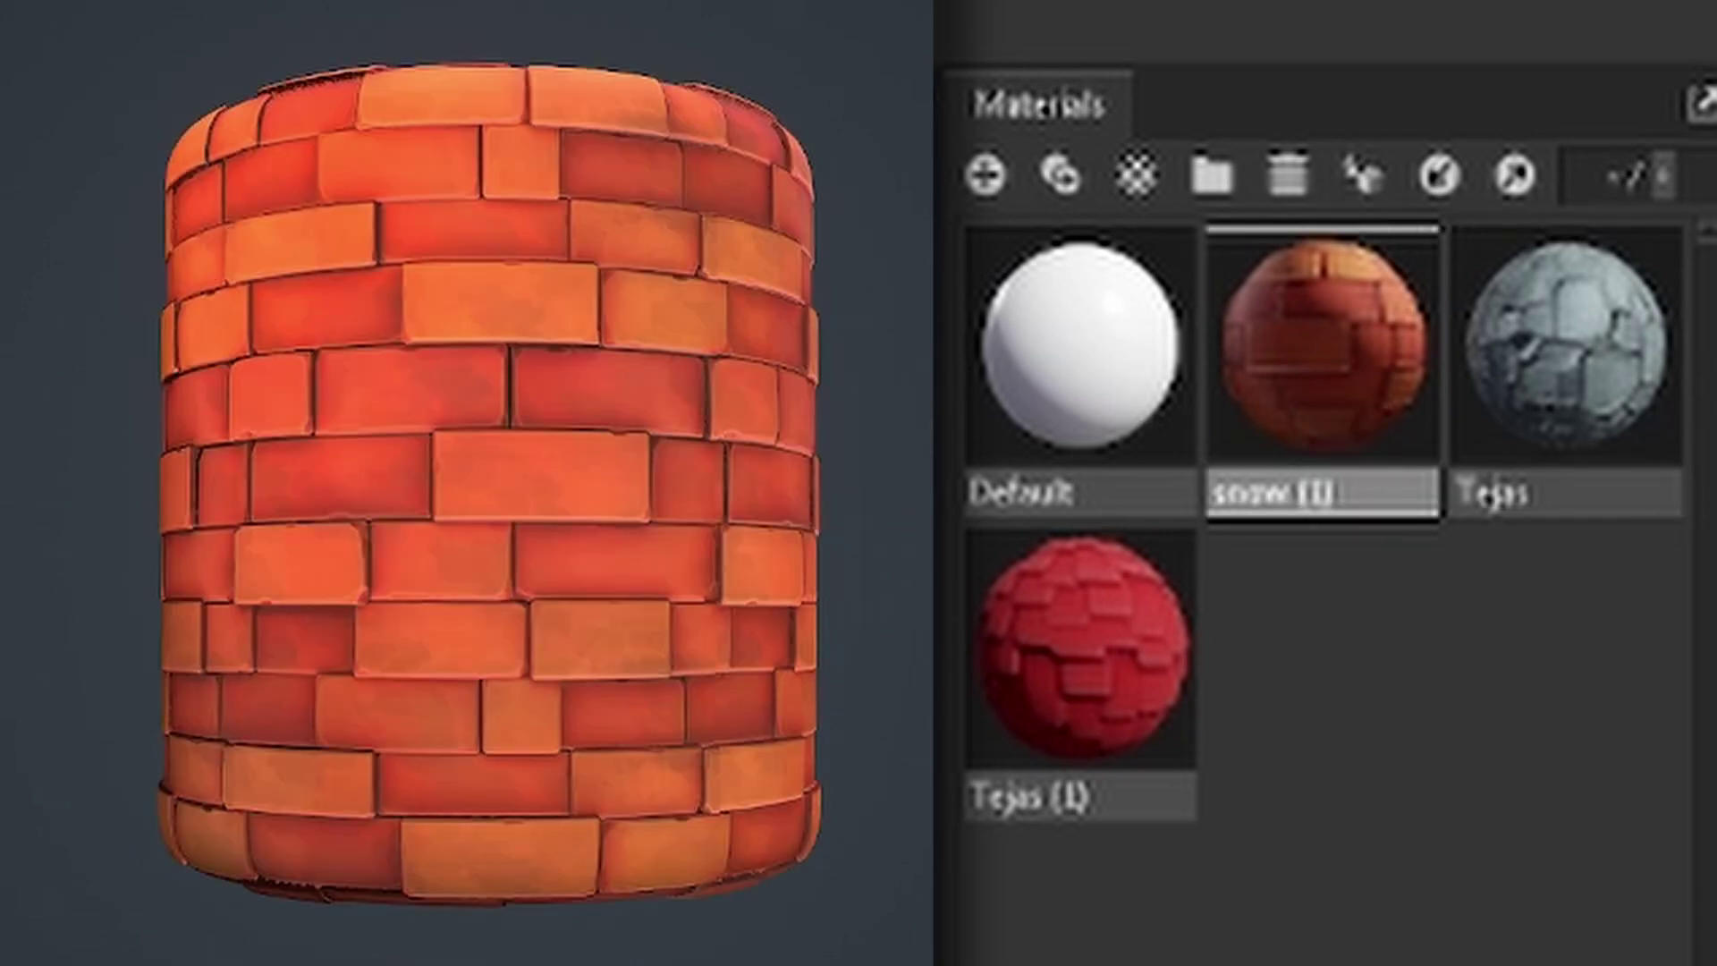
left_click(1082, 661)
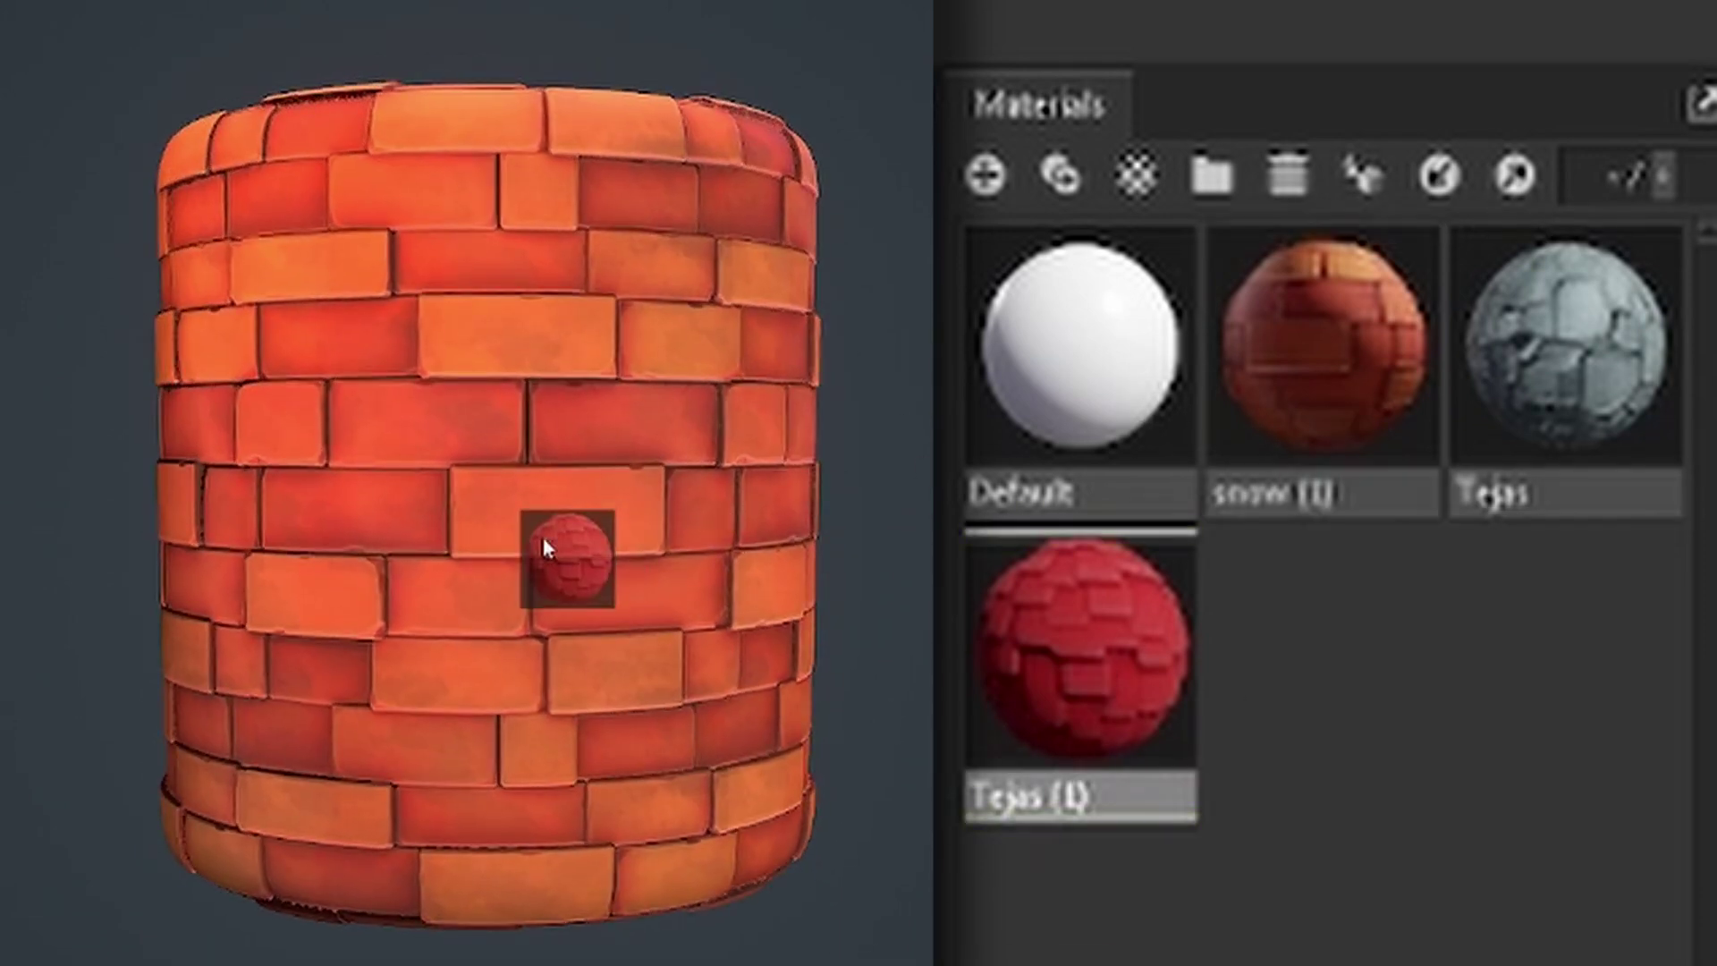
left_click_drag(543, 539, 546, 541)
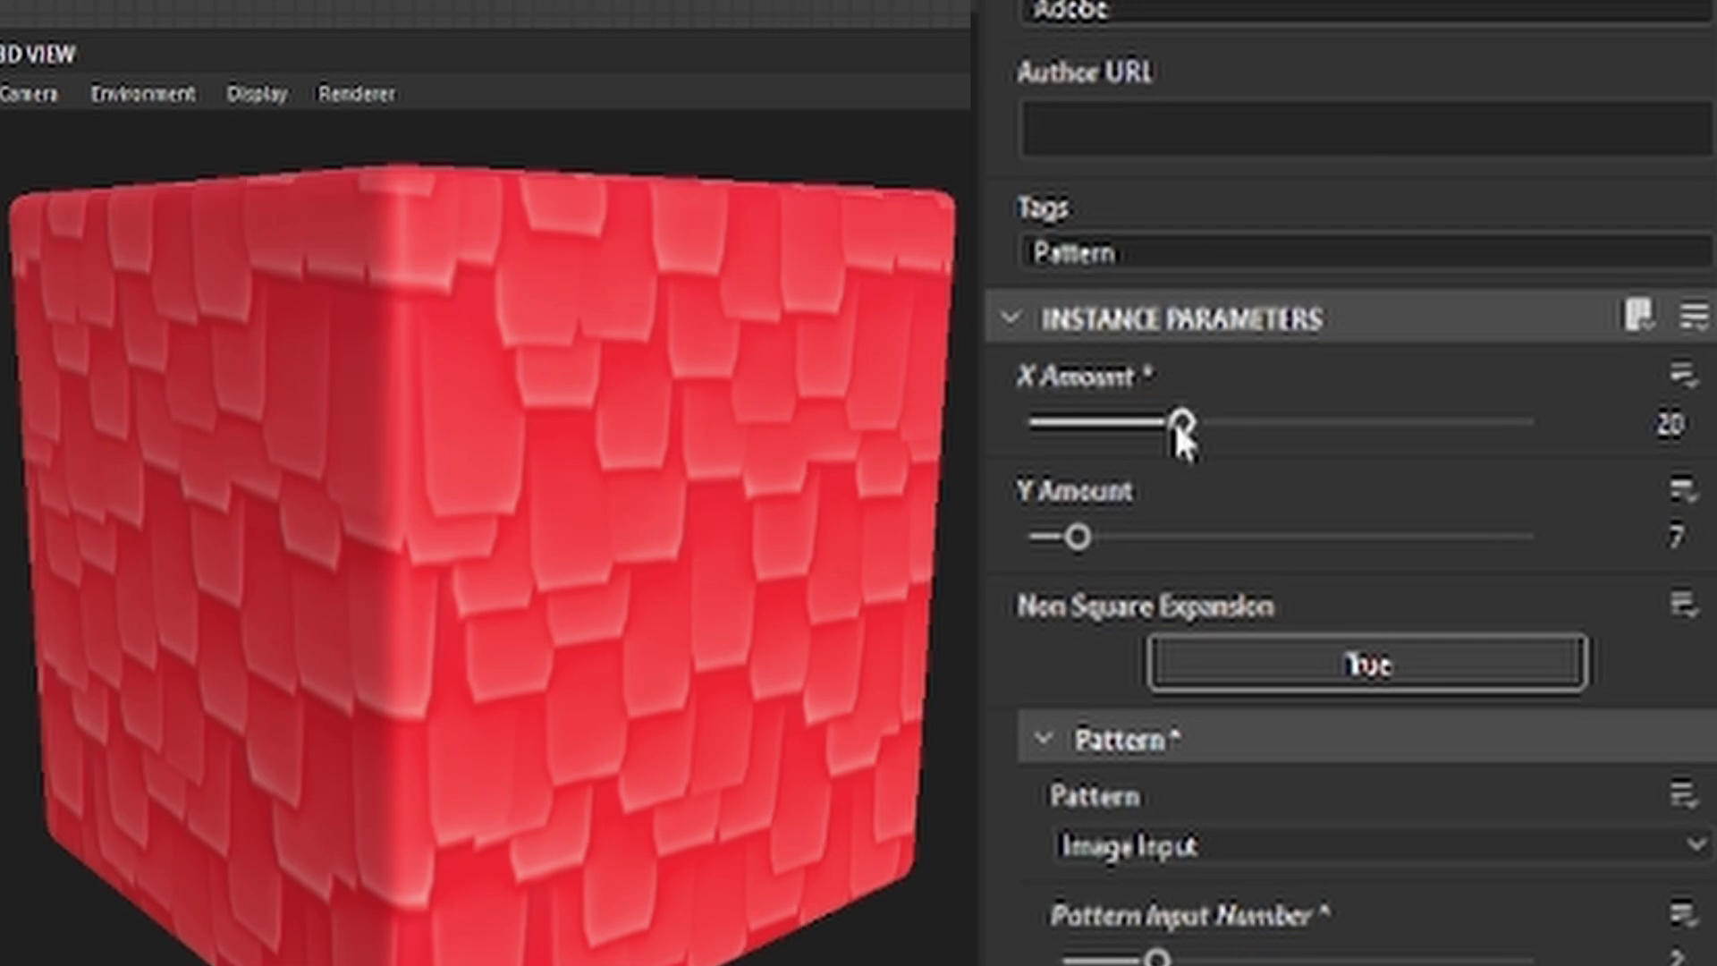
left_click_drag(1173, 420, 1151, 422)
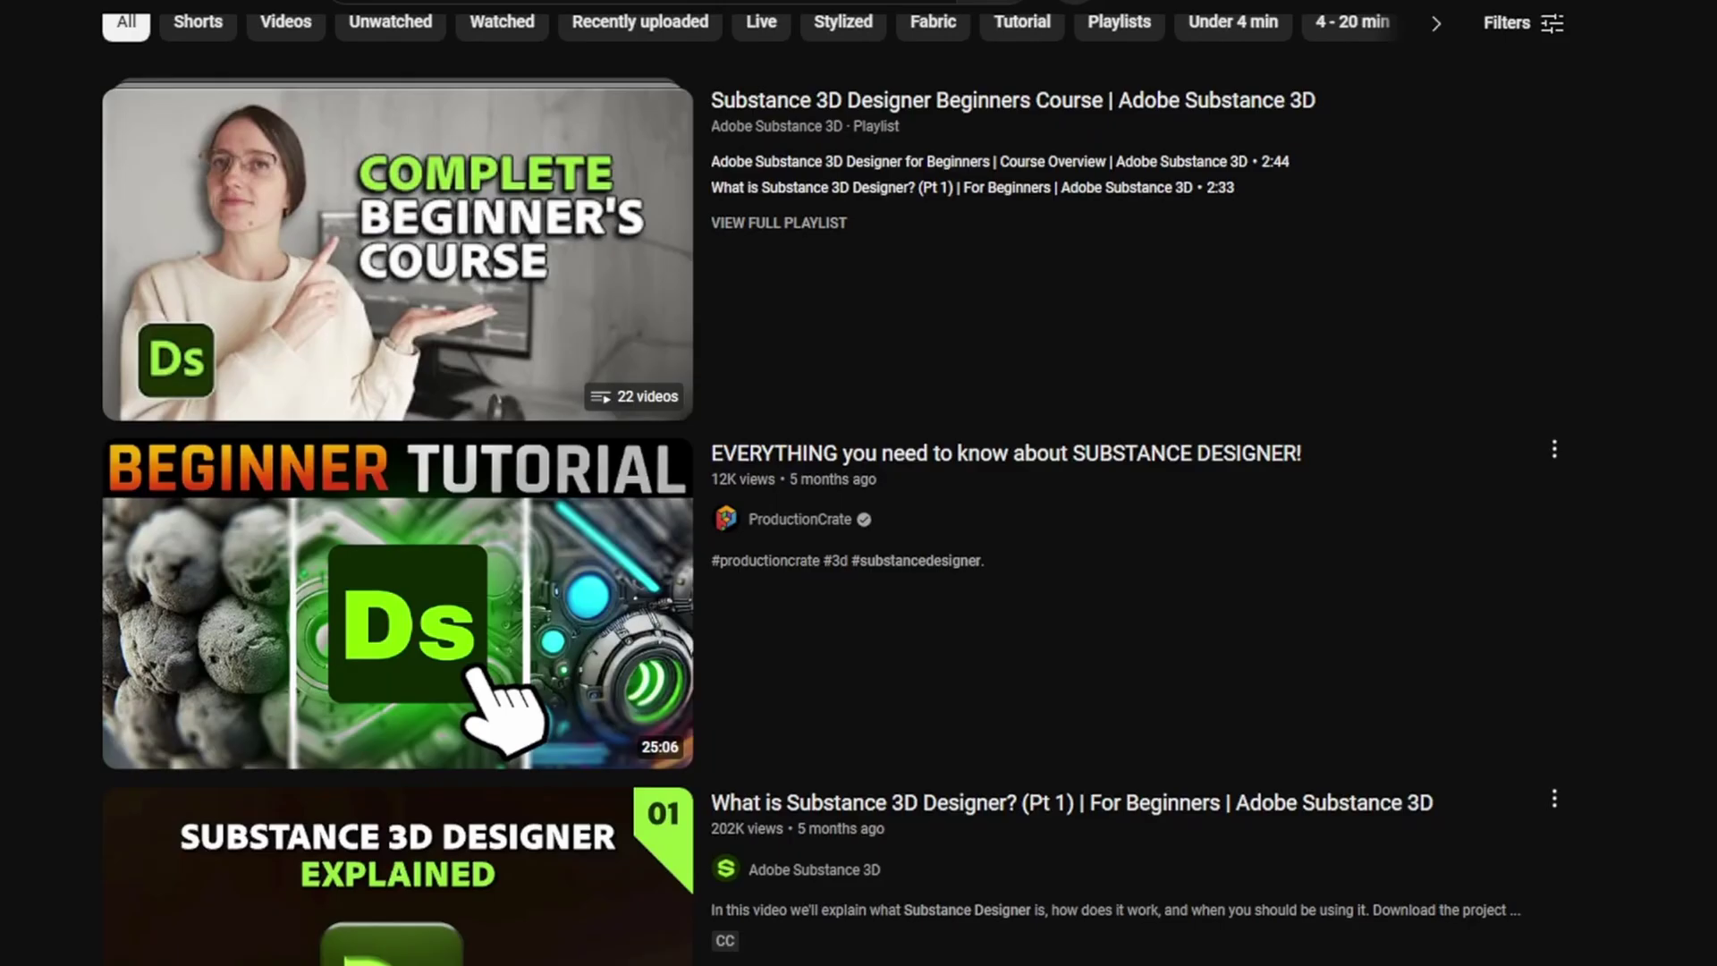
scroll(859, 483, "down", 12)
scroll(858, 483, "down", 20)
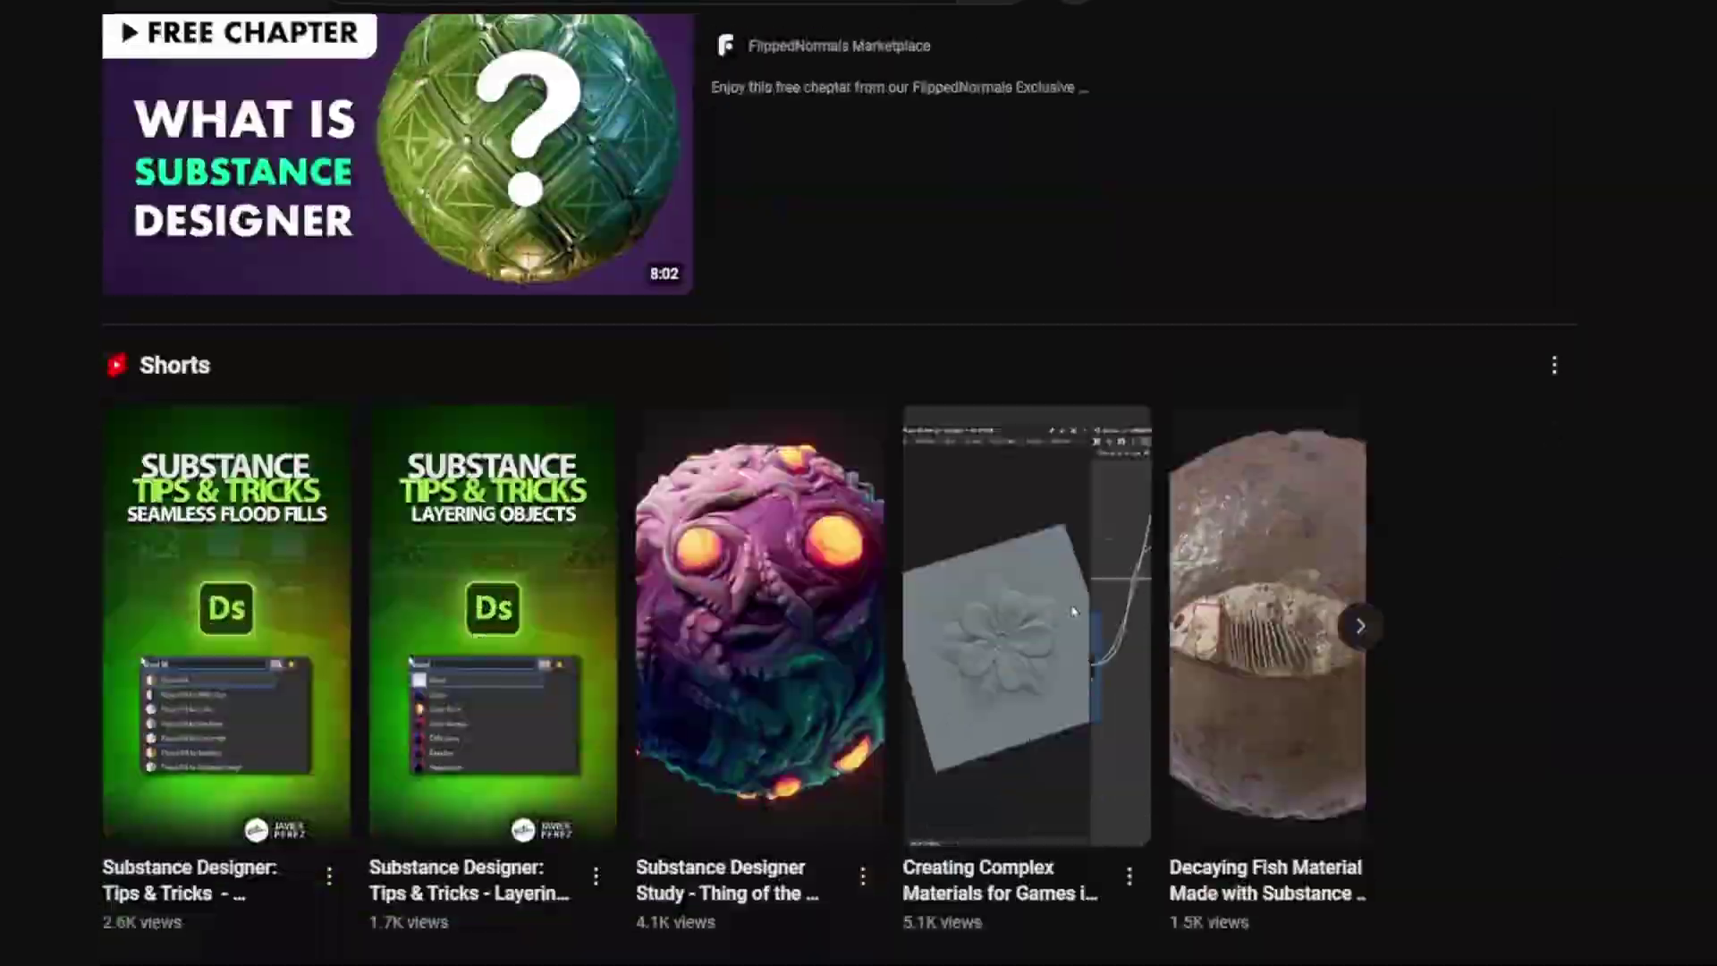
scroll(858, 483, "down", 20)
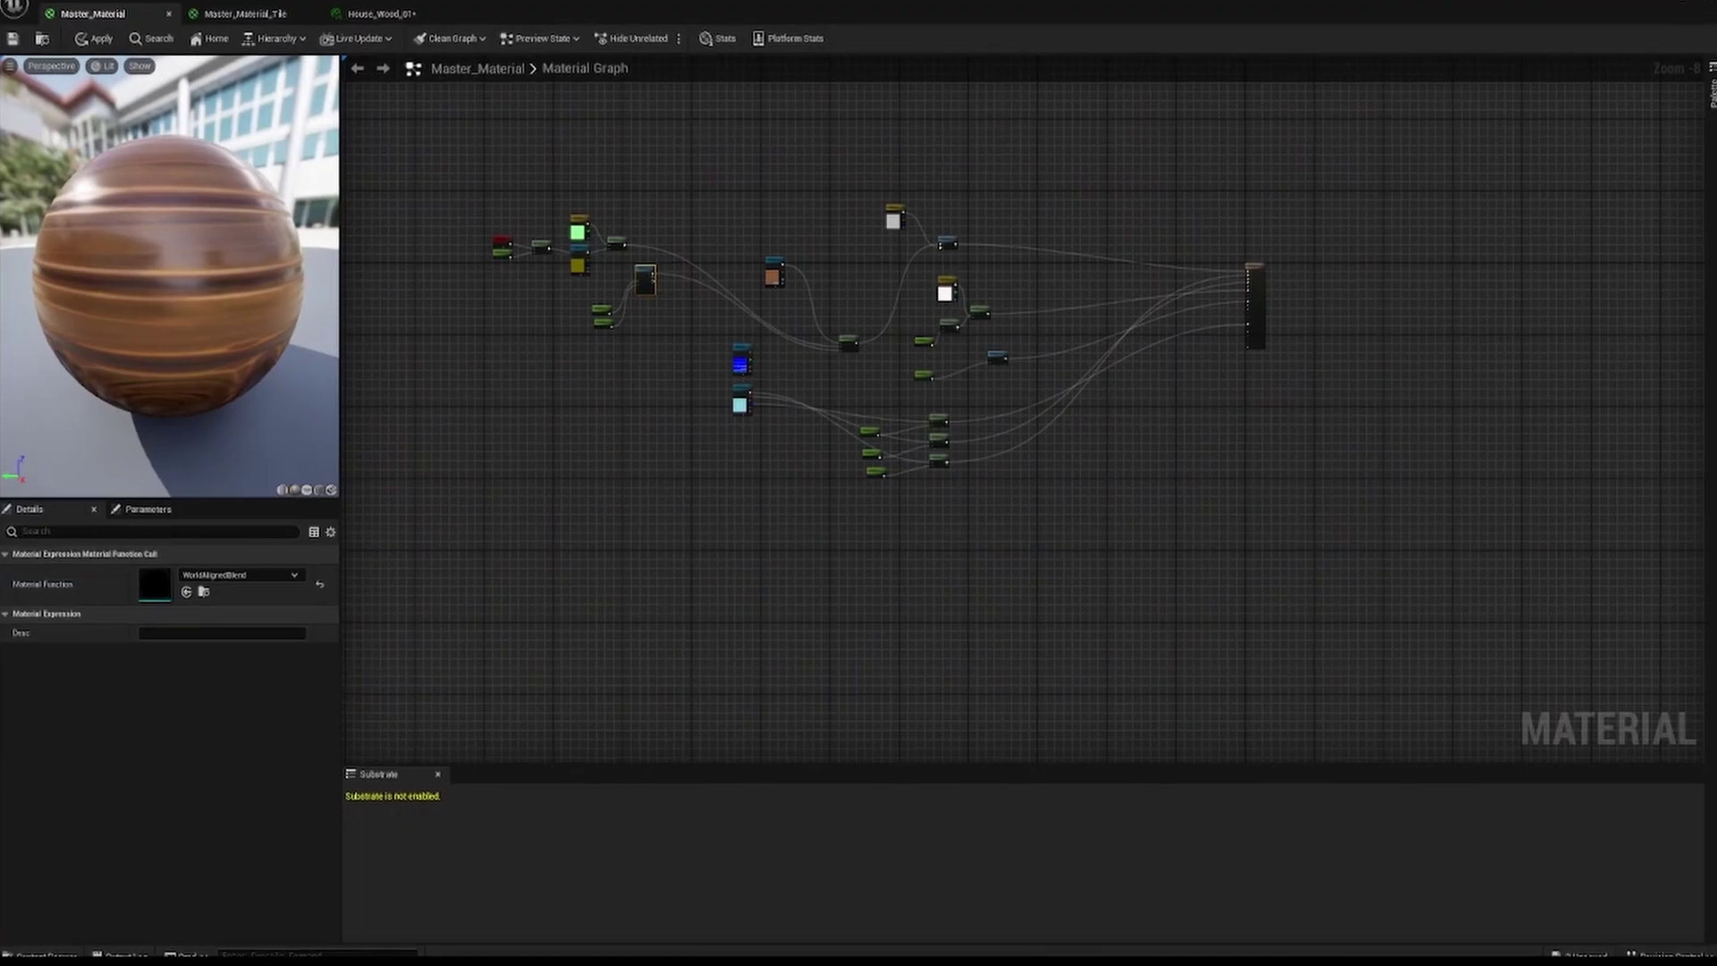
scroll(1126, 444, "up", 6)
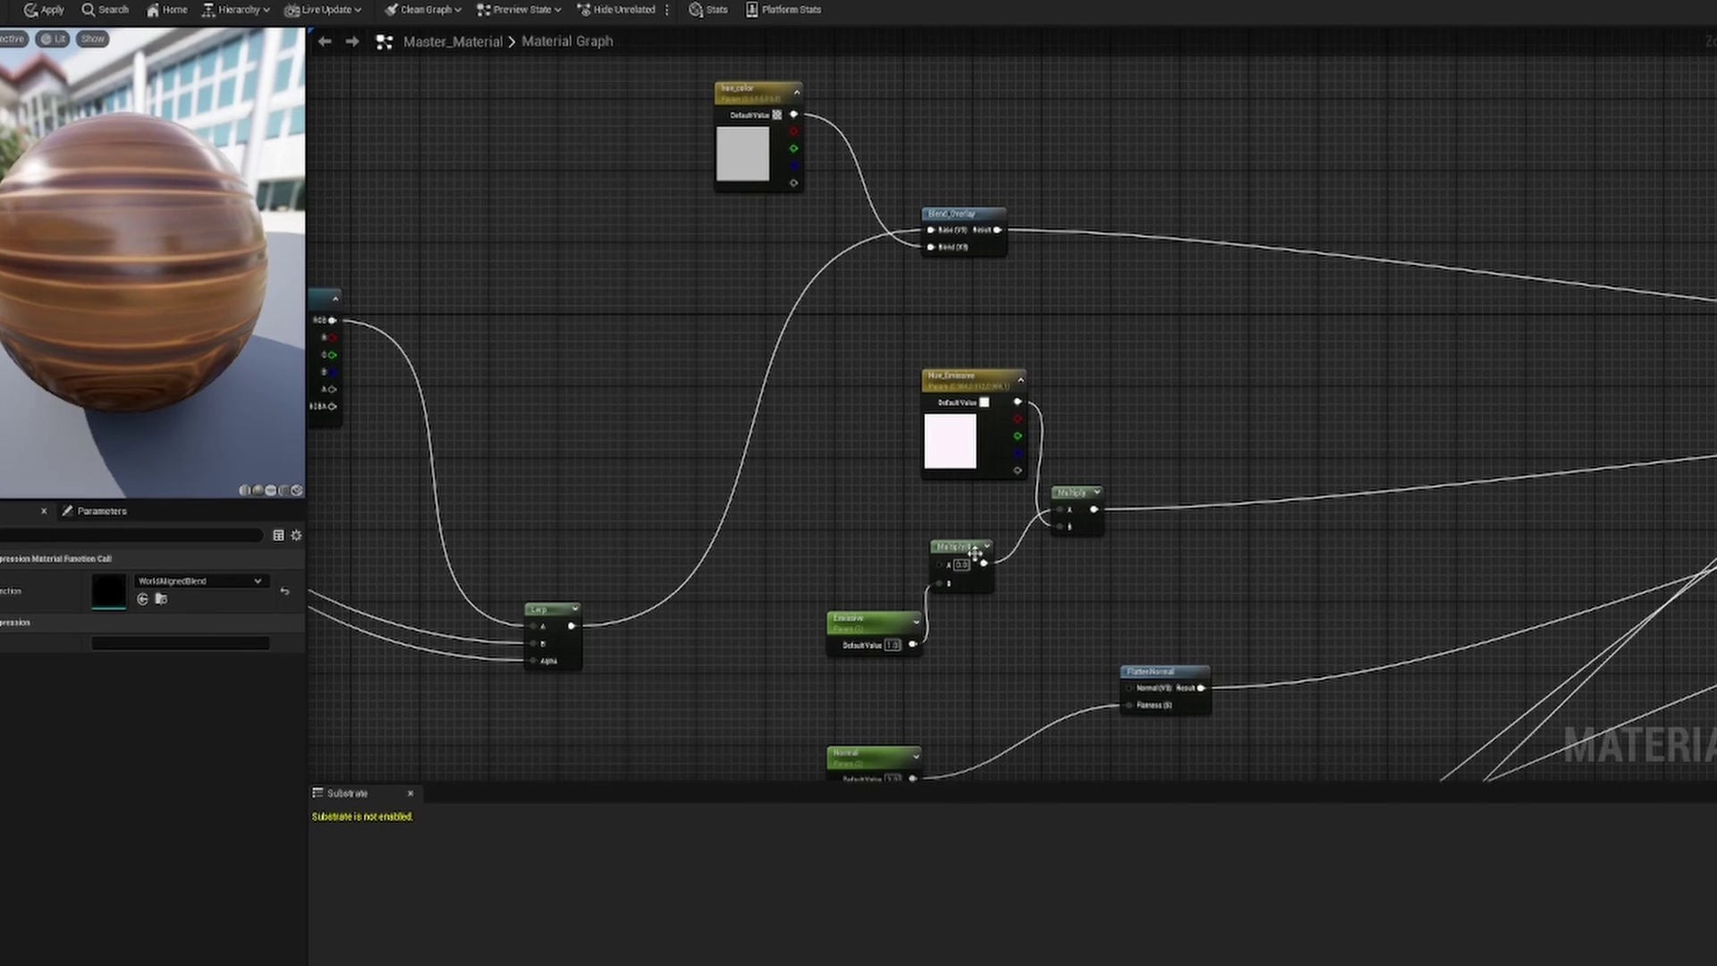
right_click_drag(975, 553, 1089, 292)
right_click_drag(1058, 581, 1586, 456)
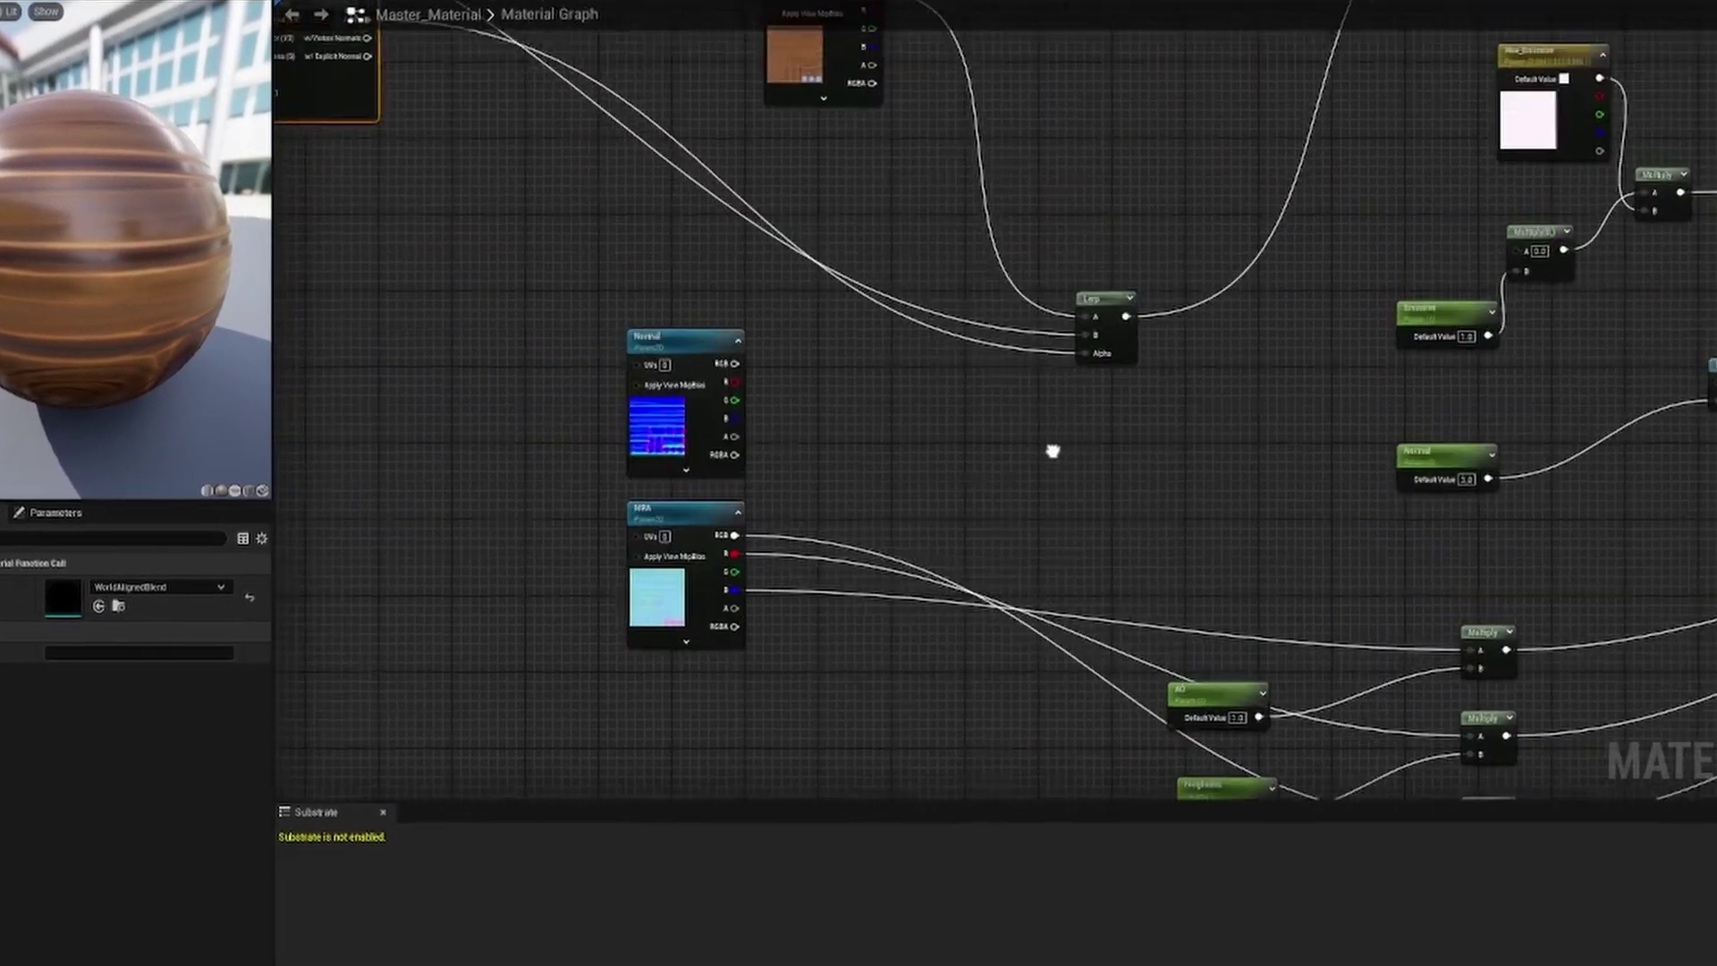
right_click_drag(1099, 453, 1355, 352)
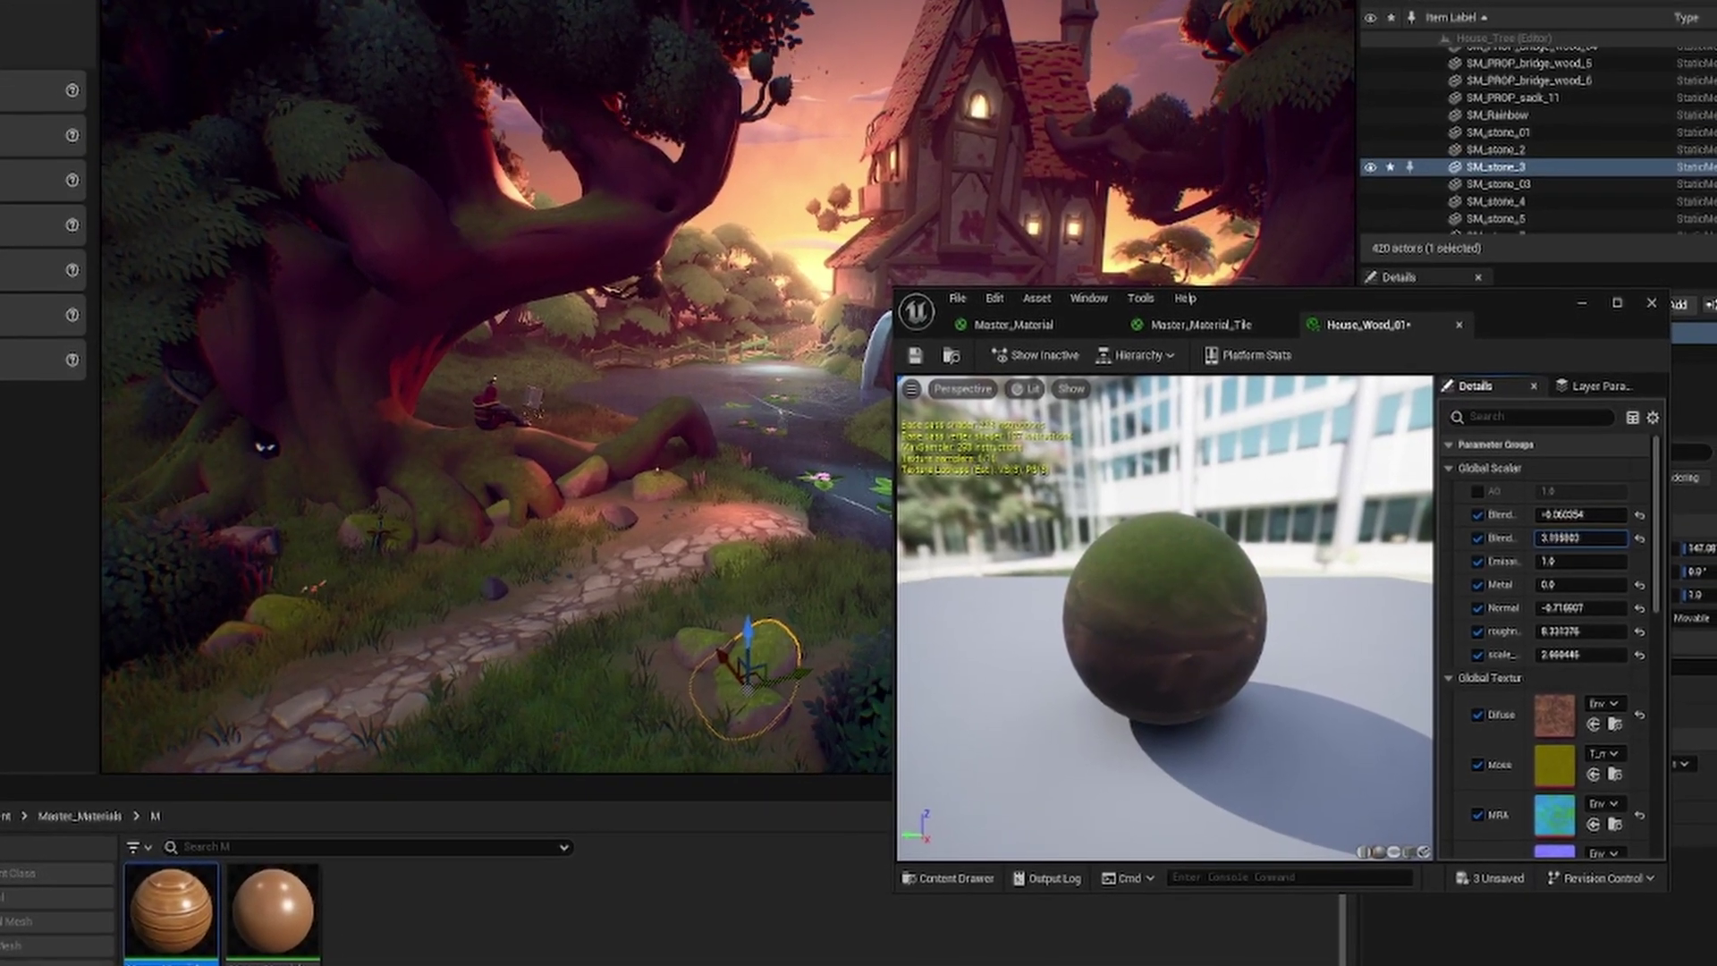
Lower House_Wood_01's second Blend from 3.195803 to 1.351714, then pan the Master_Material_Tile graph
left_click_drag(1580, 538, 1538, 449)
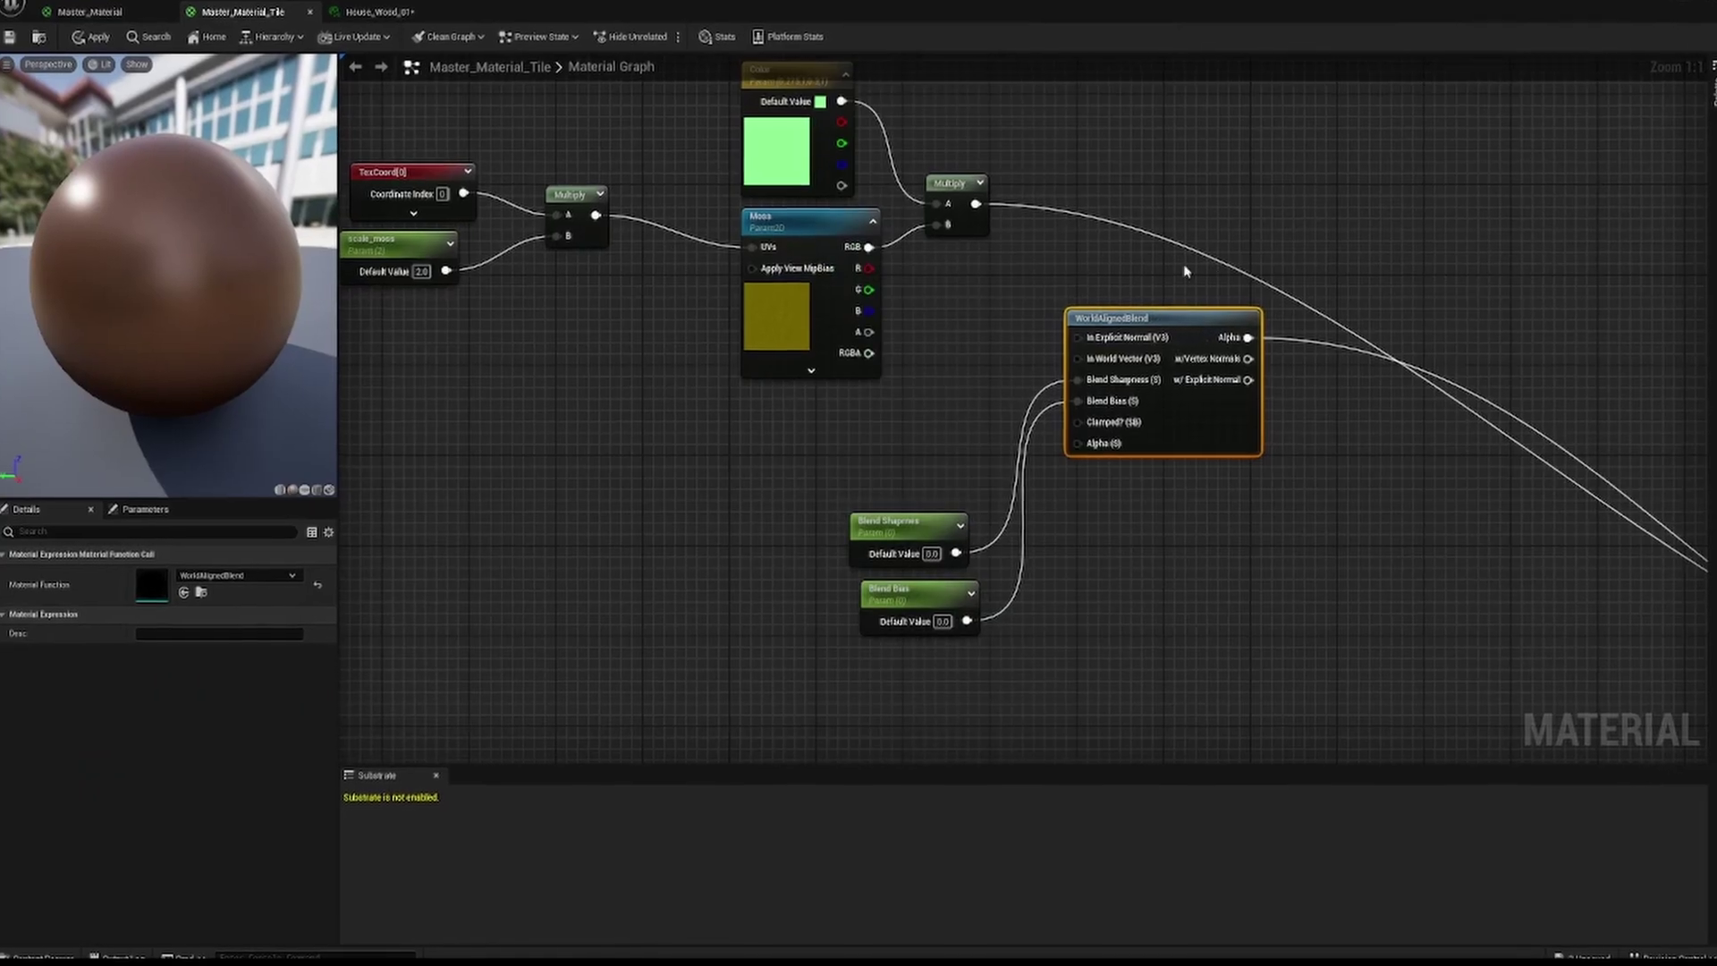
right_click_drag(1401, 450, 1485, 573)
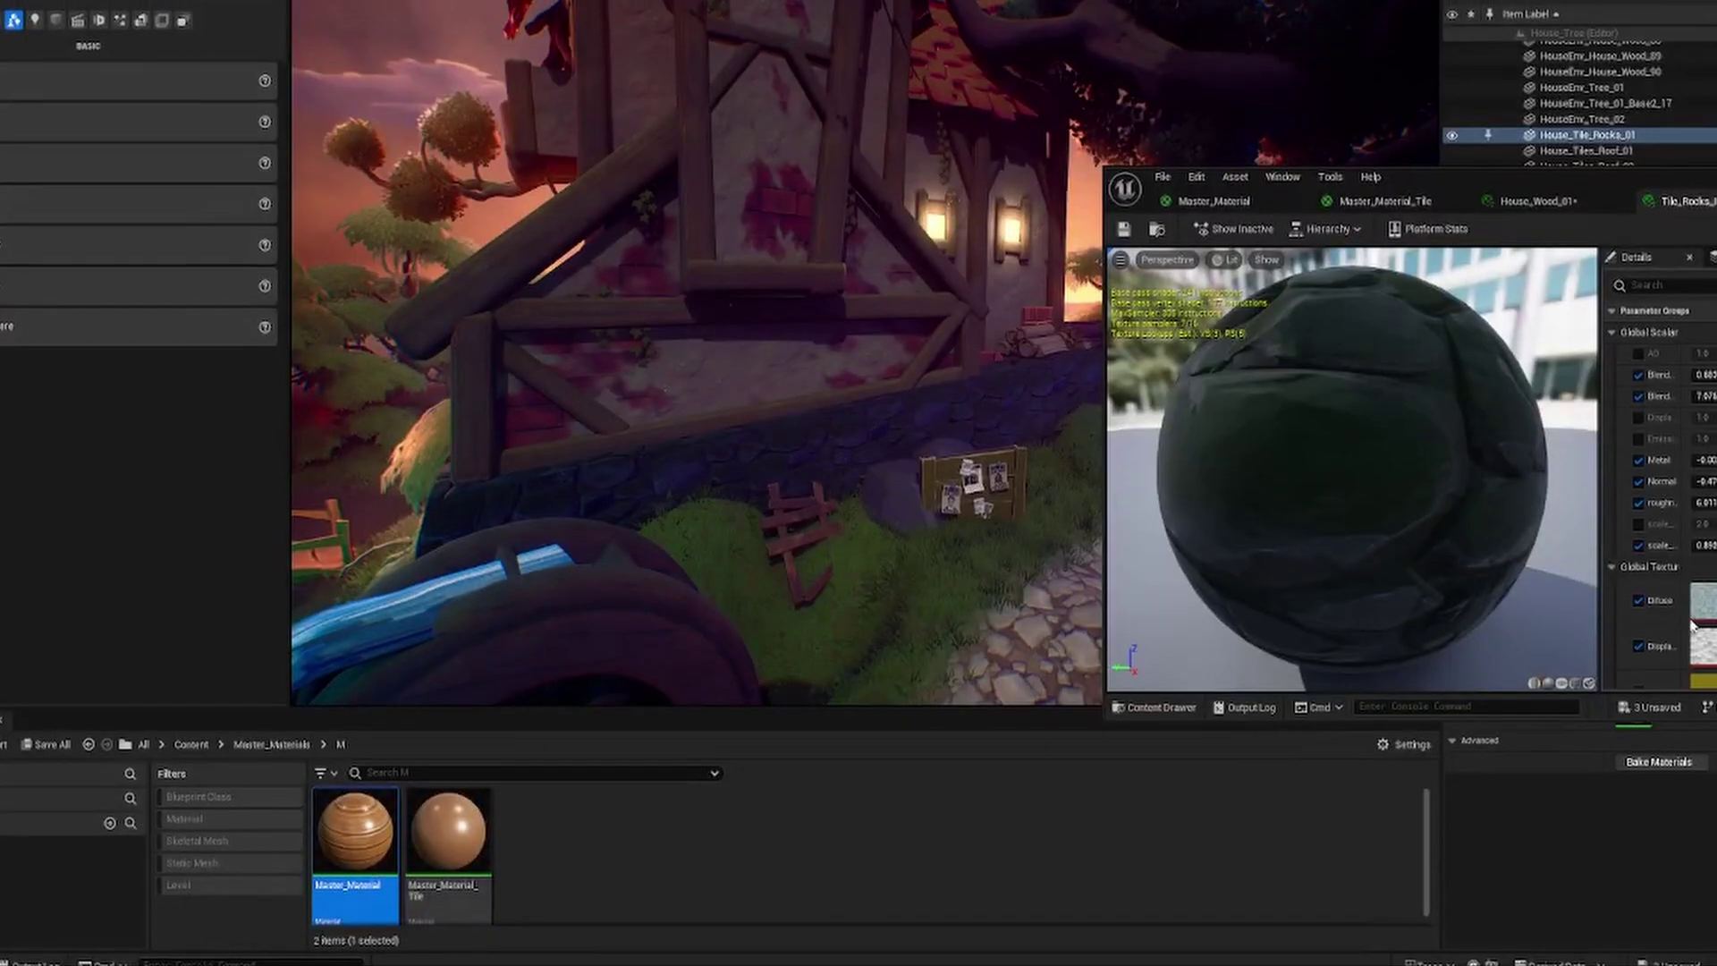
Set the rock tile scale to 1.75, paint red brick onto the house wall, and view wireframe
left_click_drag(1704, 555, 1672, 576)
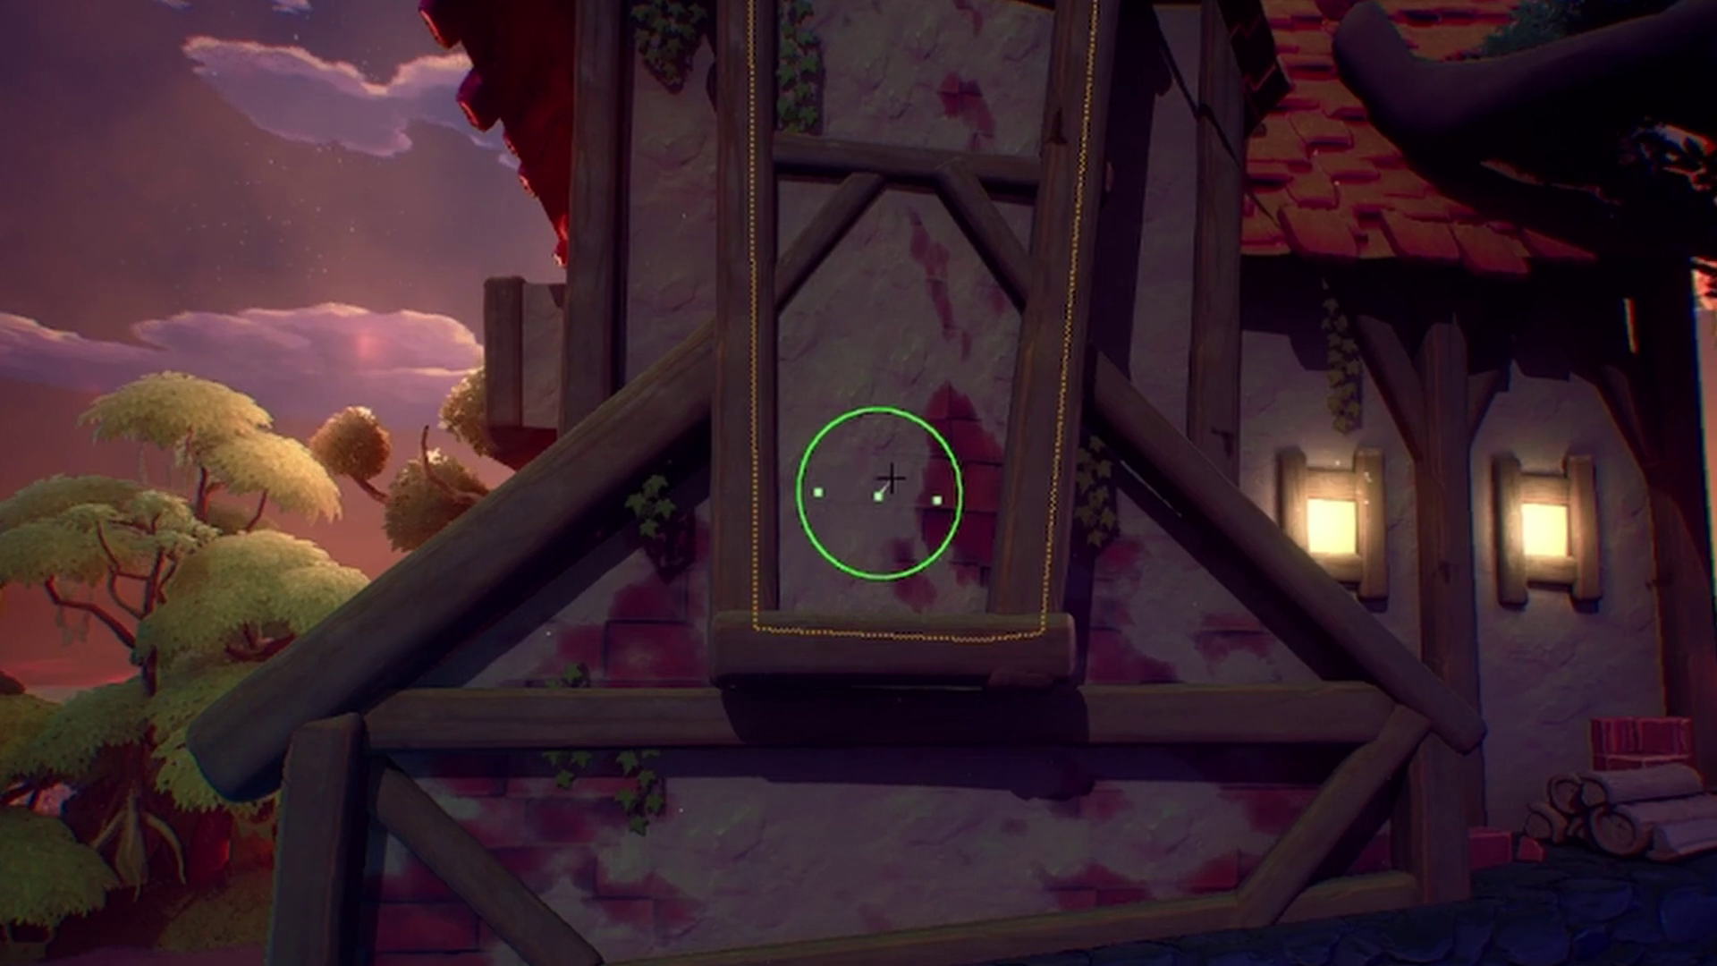
left_click_drag(892, 479, 894, 472)
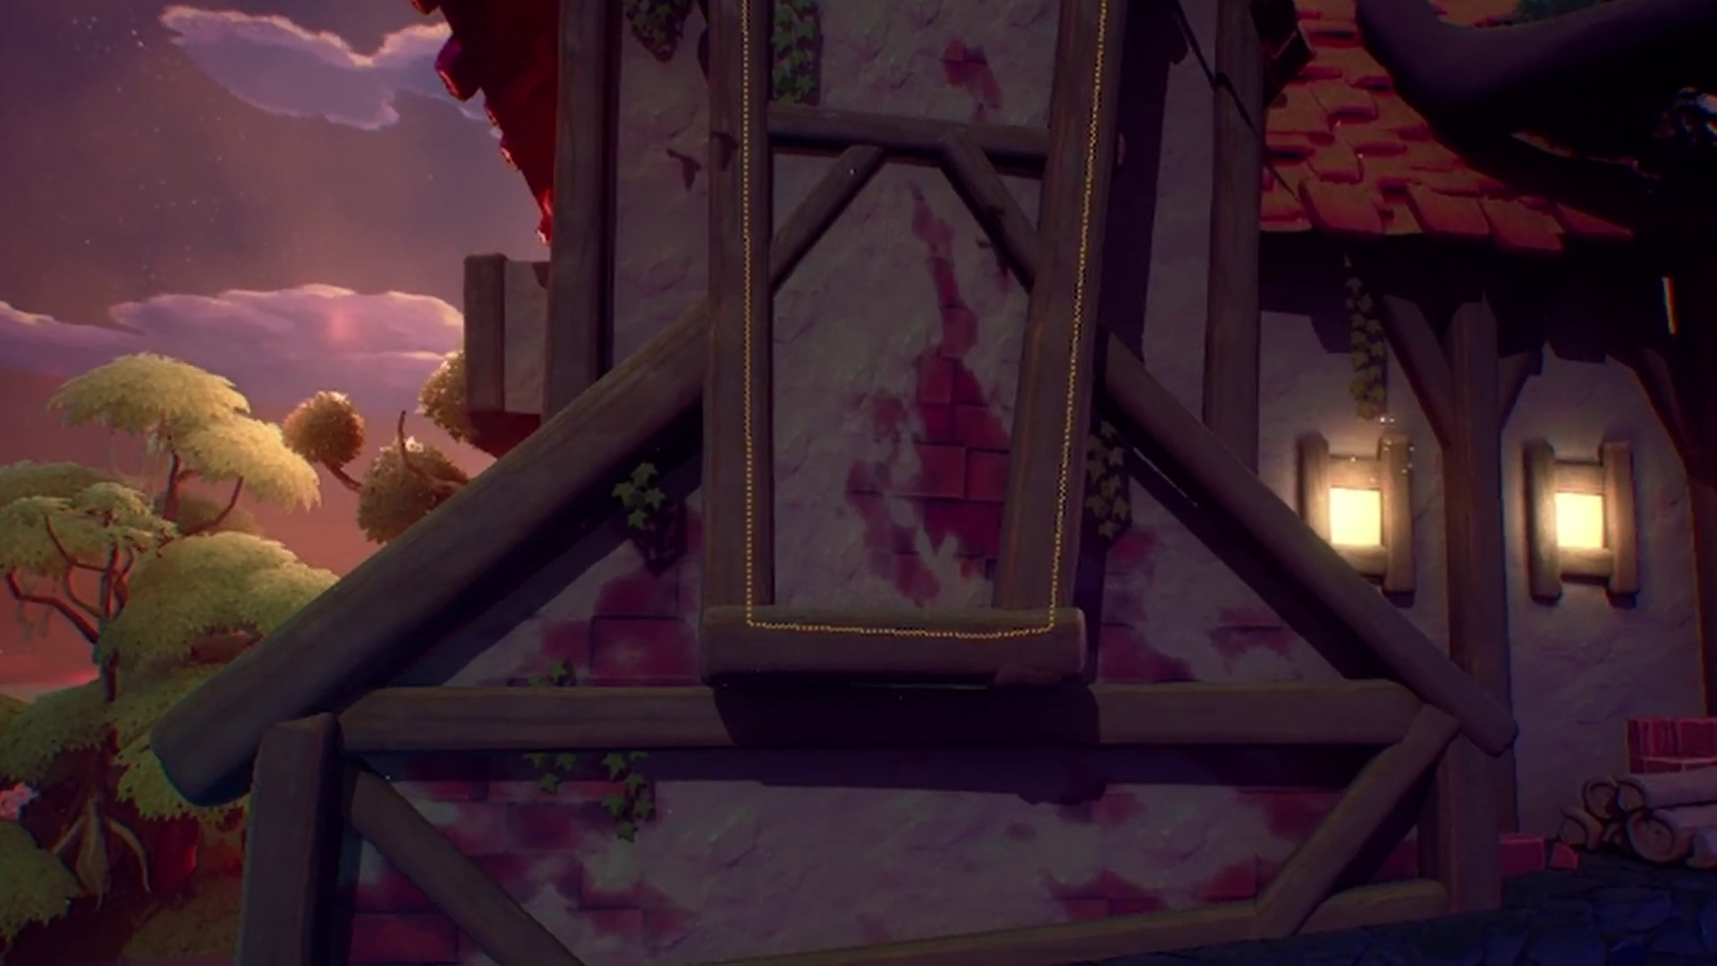
left_click(234, 57)
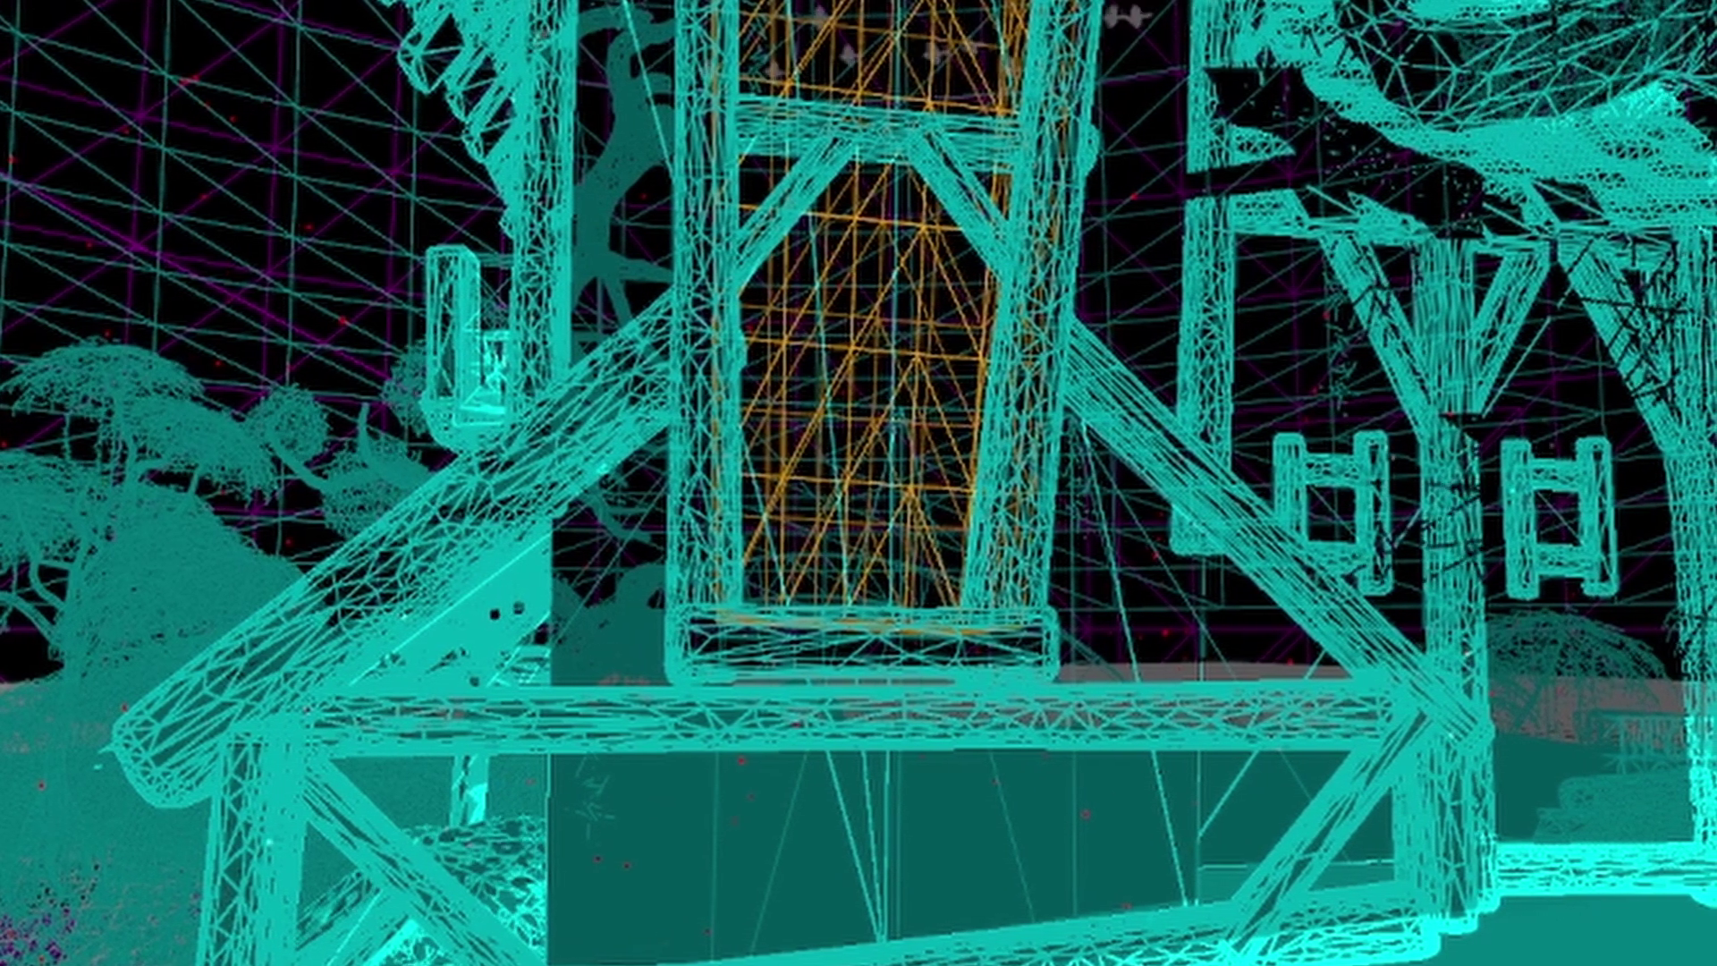
Switch the viewport view mode back to Lit shading
left_click(174, 3)
left_click(174, 3)
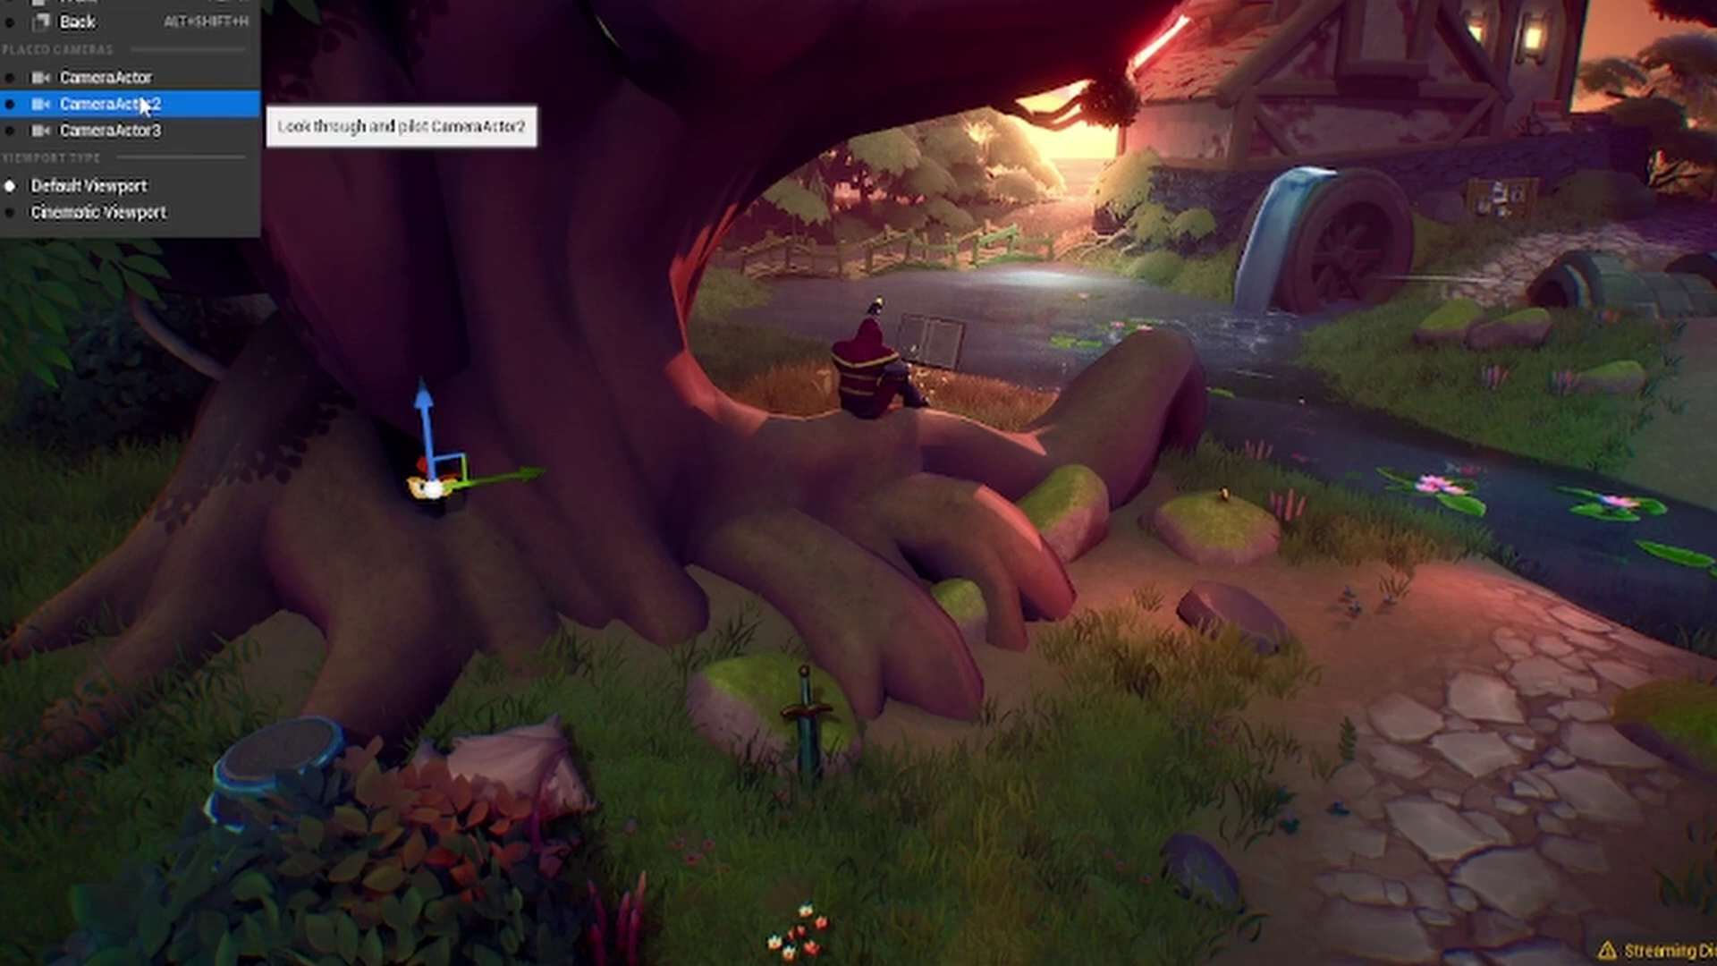
Look through CameraActor2, then pilot CameraActor3 in Game View (G) for a letterboxed shot
left_click(142, 104)
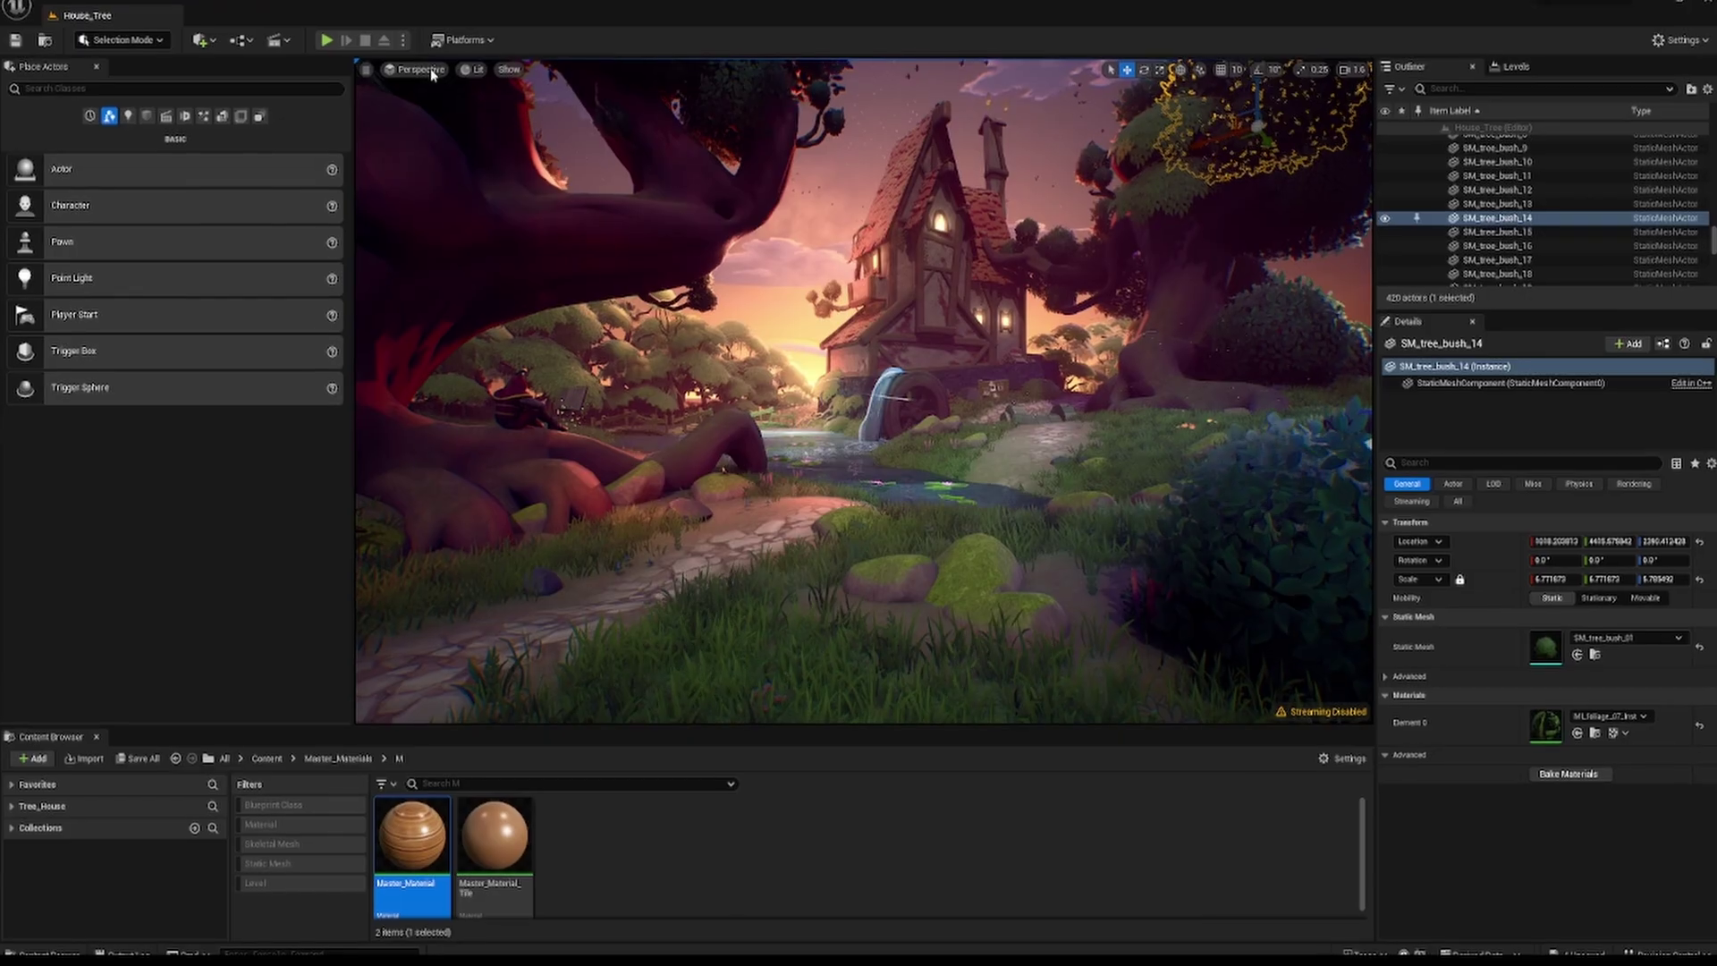
left_click(407, 62)
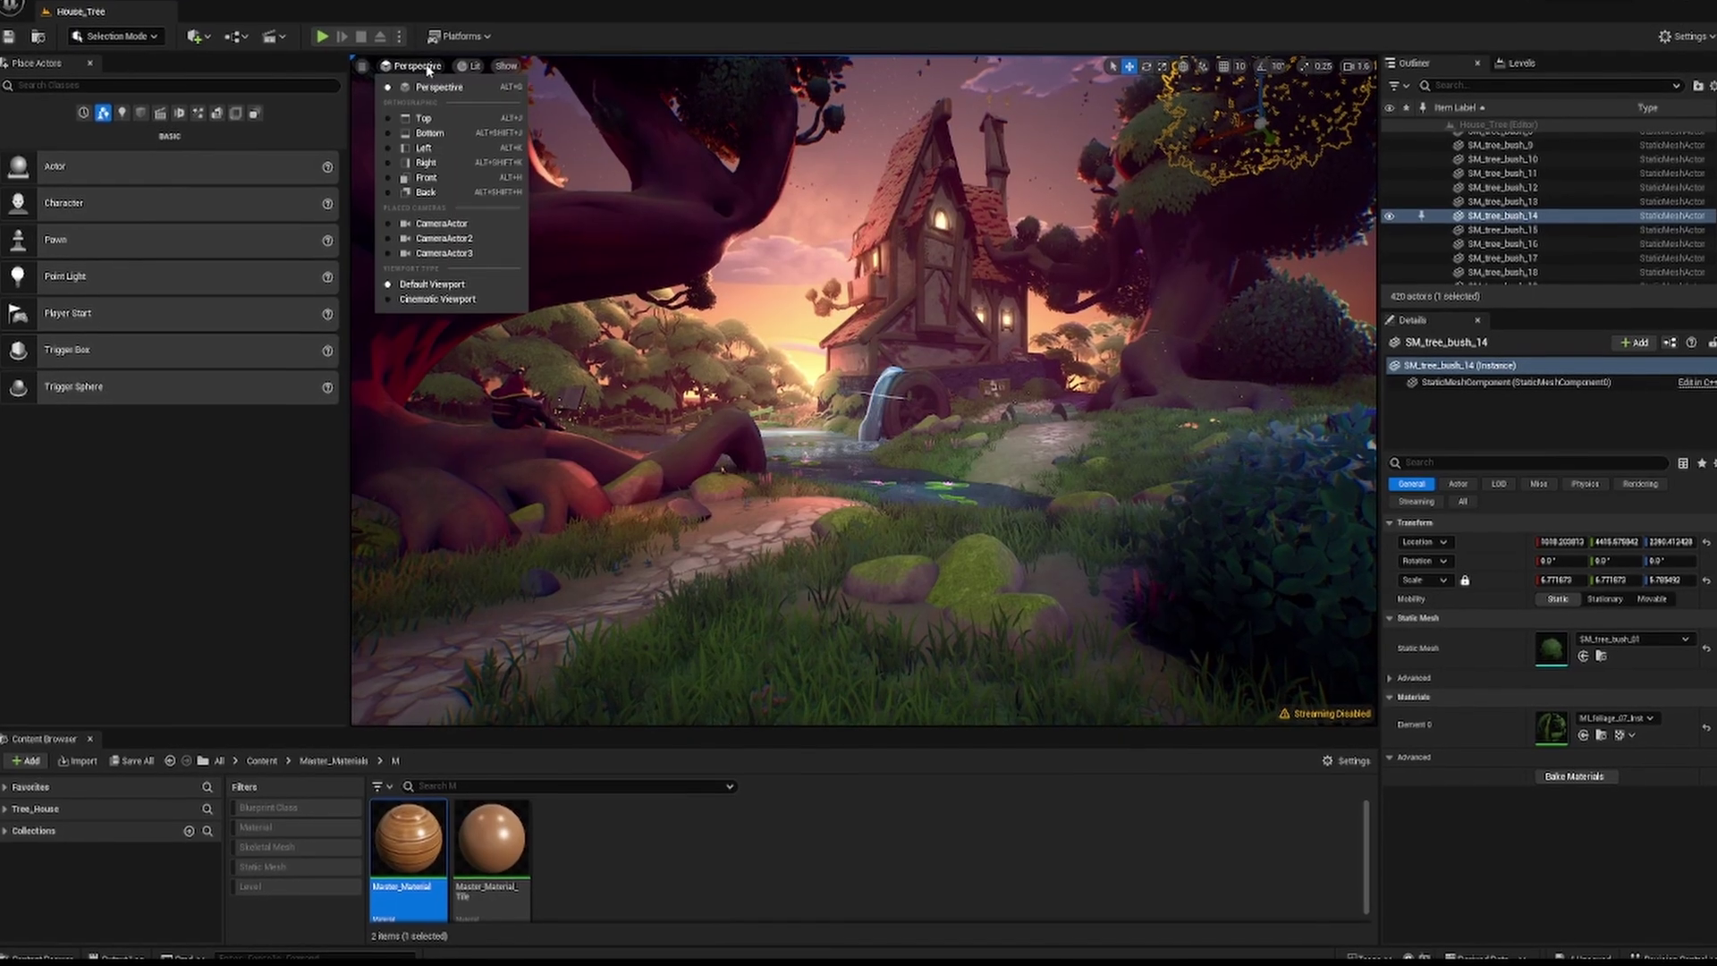
left_click(439, 250)
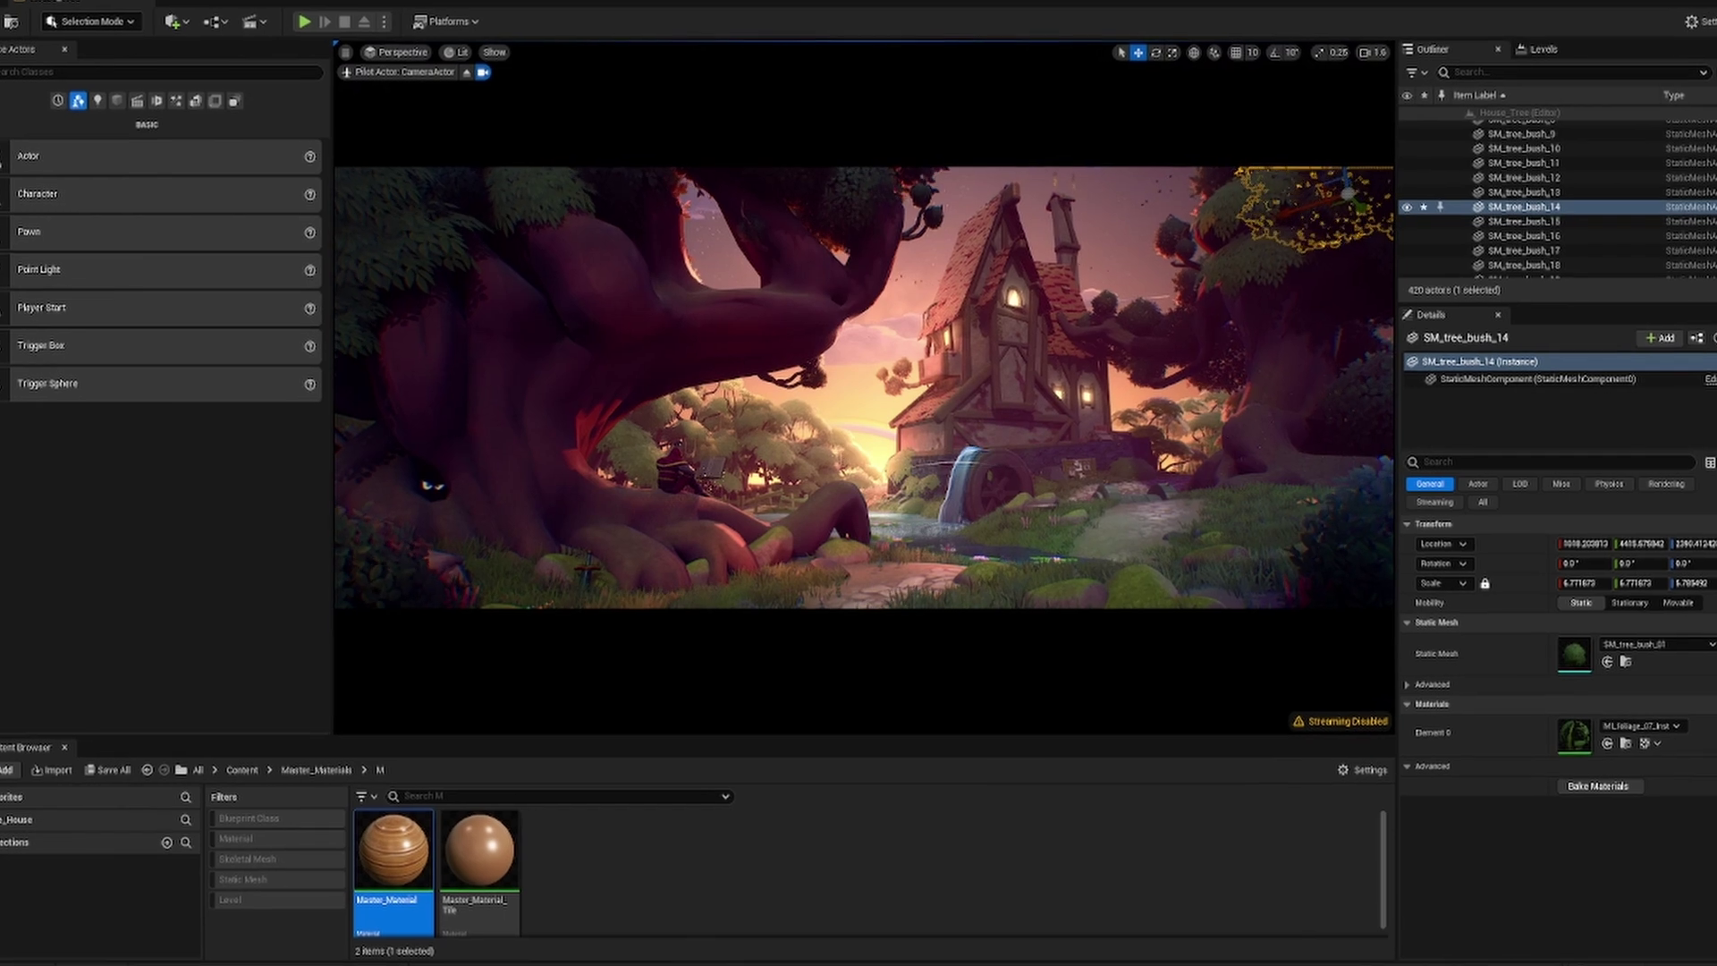
key("g")
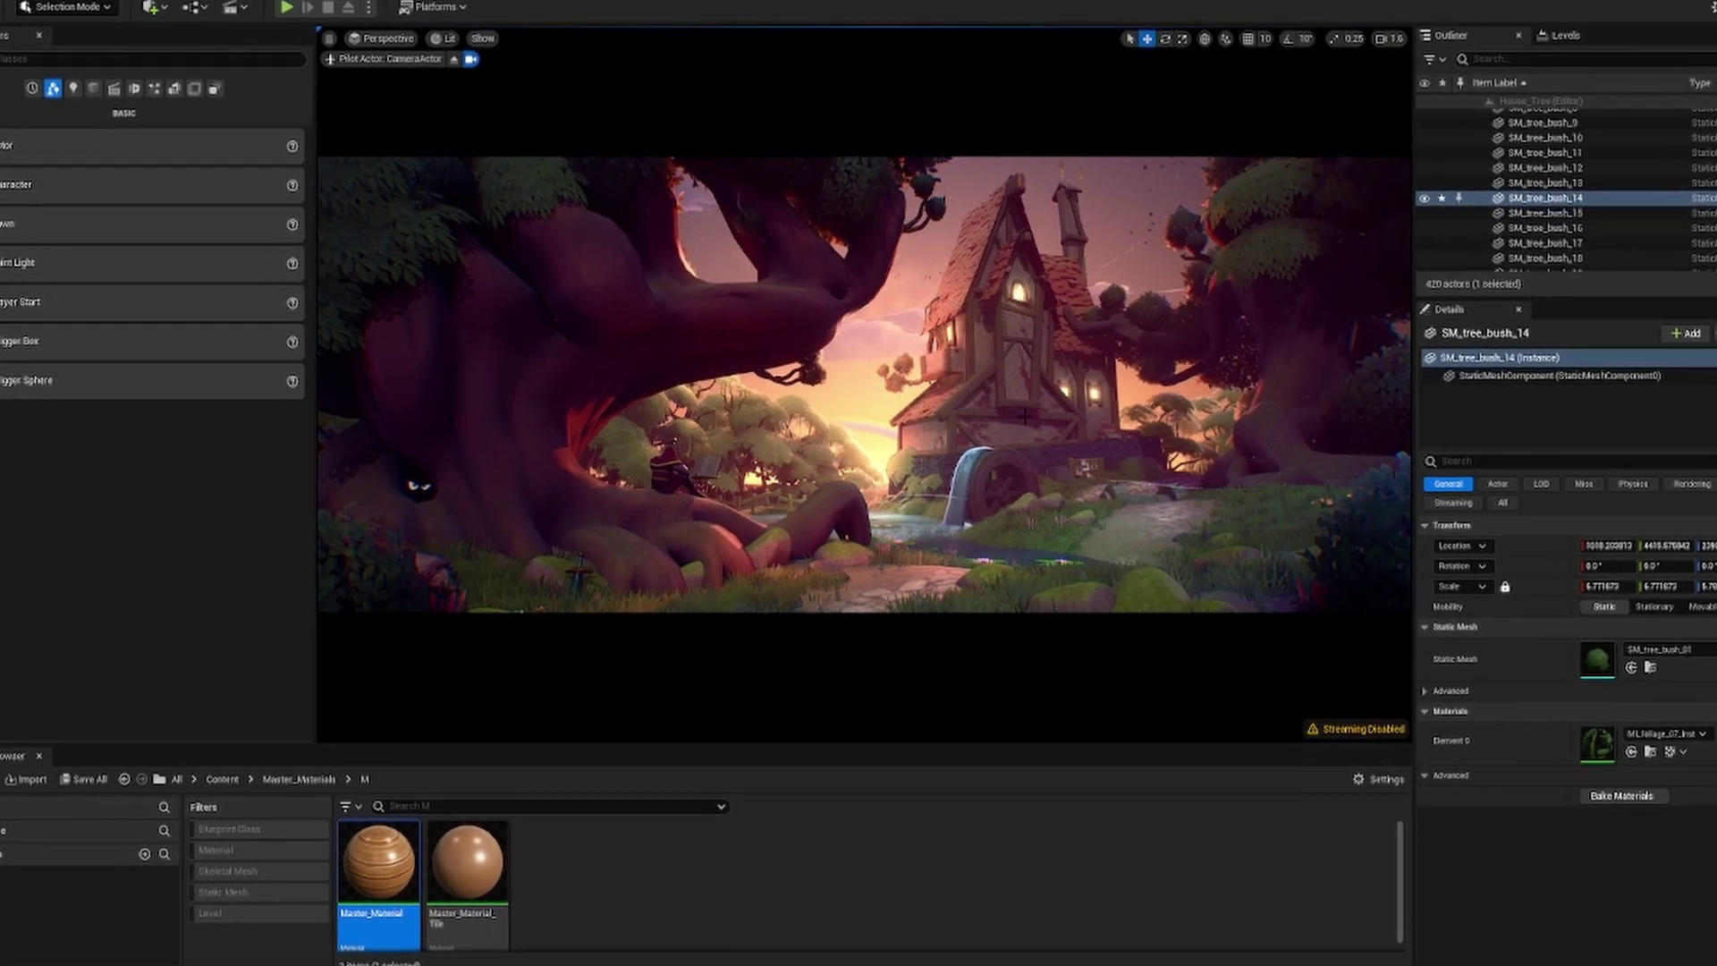